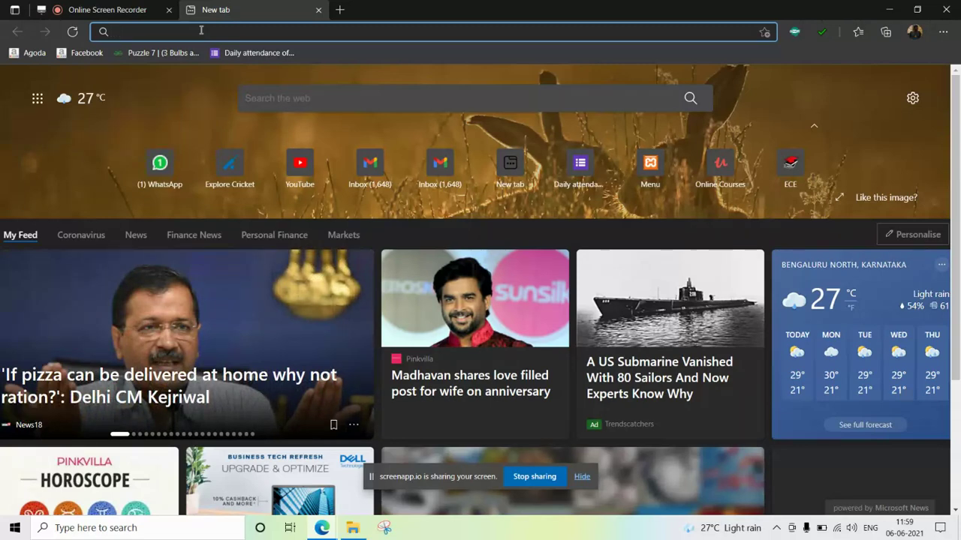
- Search Bing for 'atal' from the Edge address bar
{"action": "type", "text": "atal"}
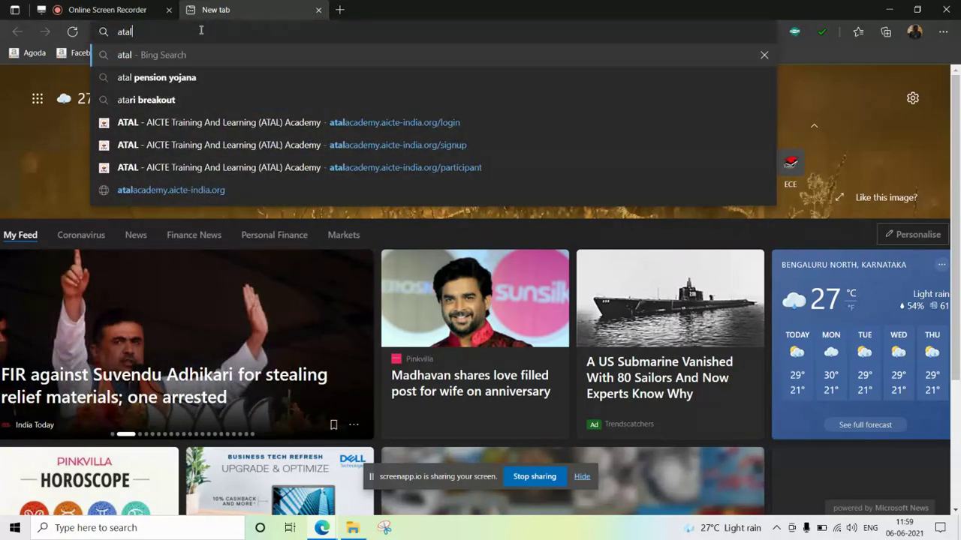
{"action": "key", "text": "Return"}
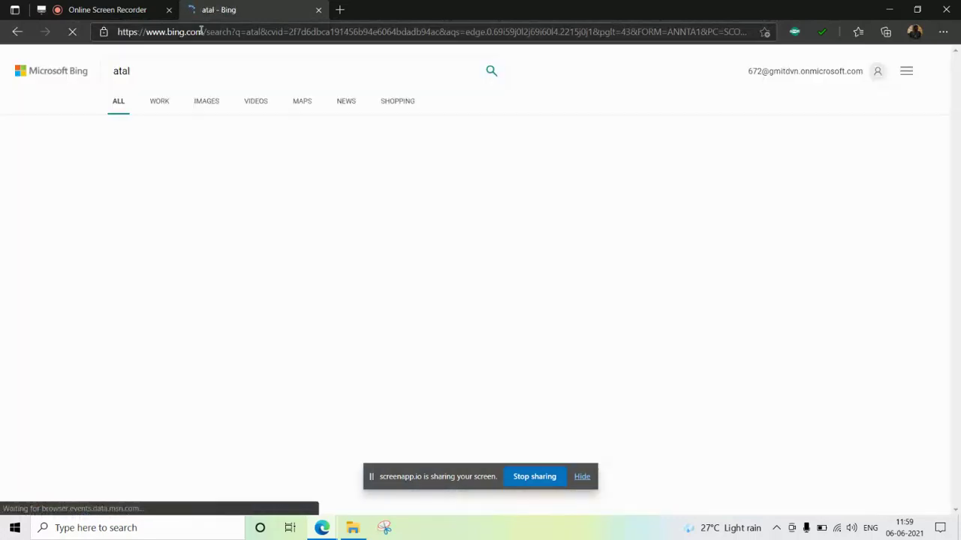
- Open the 'ATAL | Government of India' result from the Bing search results
{"action": "scroll", "coordinate": [216, 278], "scroll_direction": "down", "scroll_amount": 1}
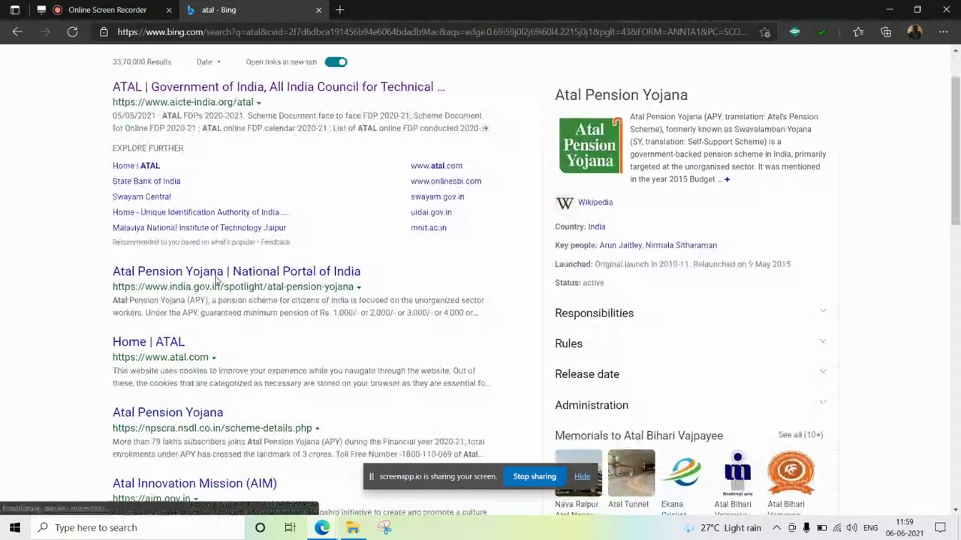
{"action": "scroll", "coordinate": [216, 278], "scroll_direction": "down", "scroll_amount": 2}
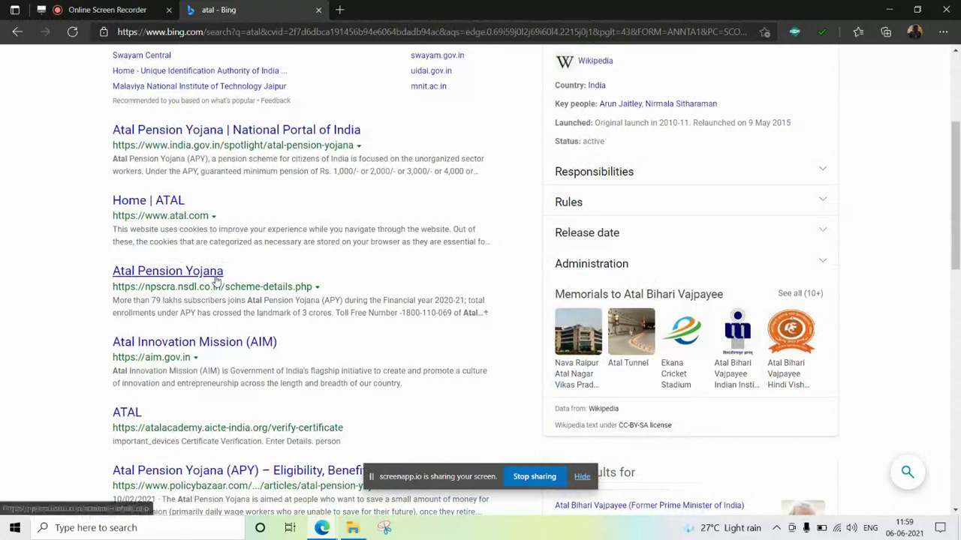
{"action": "scroll", "coordinate": [216, 278], "scroll_direction": "down", "scroll_amount": 3}
{"action": "scroll", "coordinate": [216, 278], "scroll_direction": "up", "scroll_amount": 4}
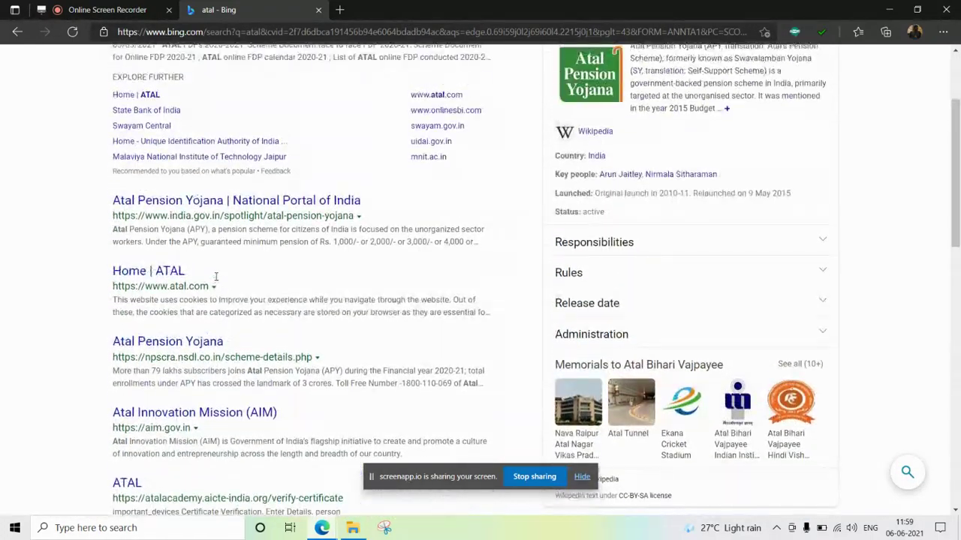
{"action": "scroll", "coordinate": [217, 277], "scroll_direction": "up", "scroll_amount": 2}
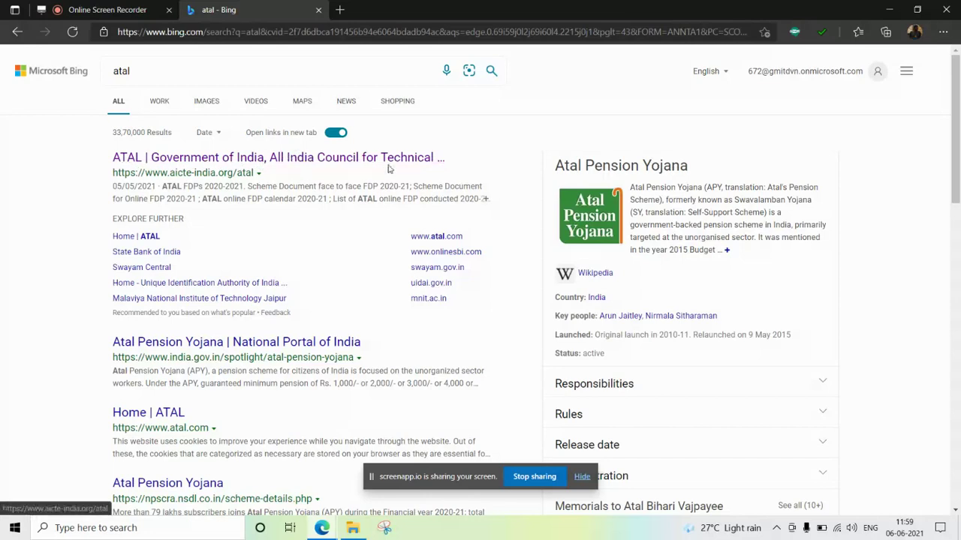
{"action": "left_click", "coordinate": [166, 160]}
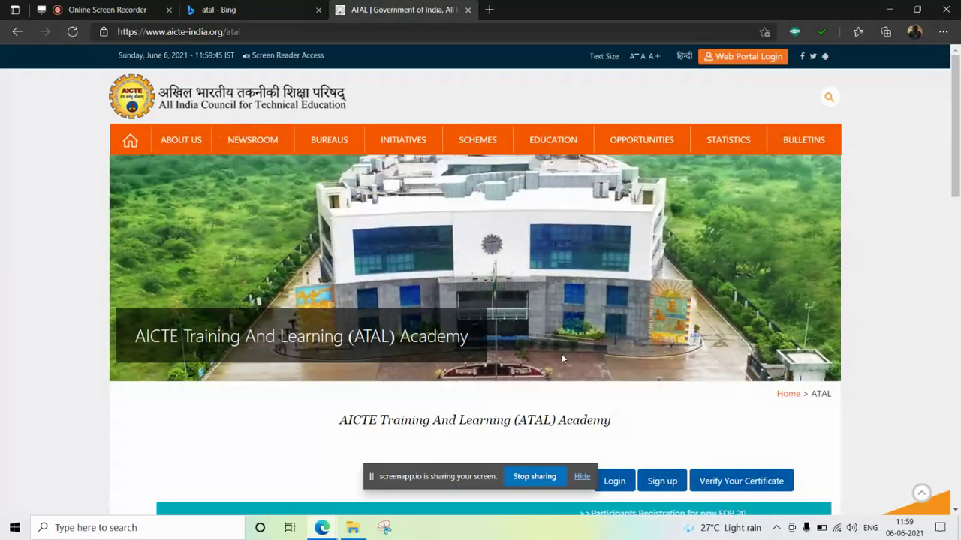
{"action": "scroll", "coordinate": [561, 358], "scroll_direction": "down", "scroll_amount": 1}
{"action": "left_click", "coordinate": [584, 478]}
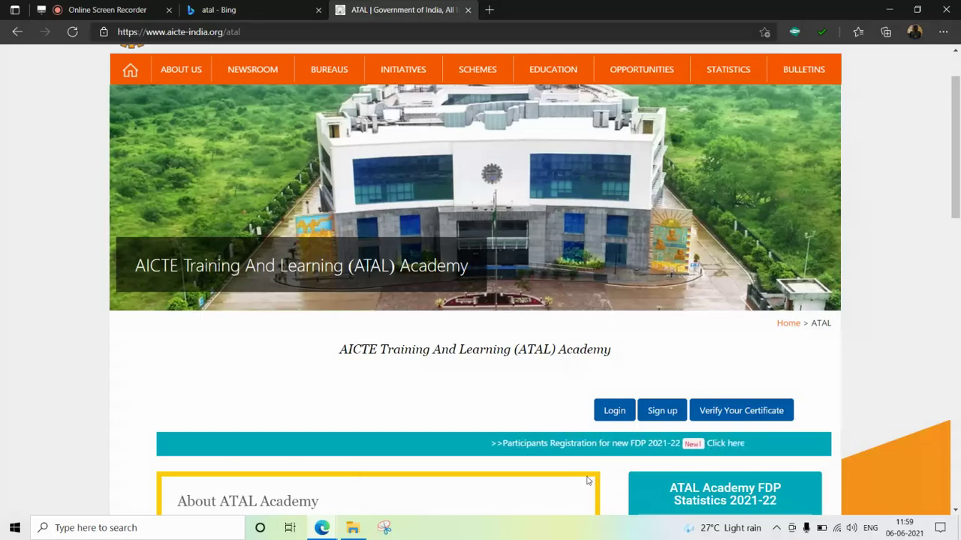
{"action": "scroll", "coordinate": [510, 342], "scroll_direction": "up", "scroll_amount": 1}
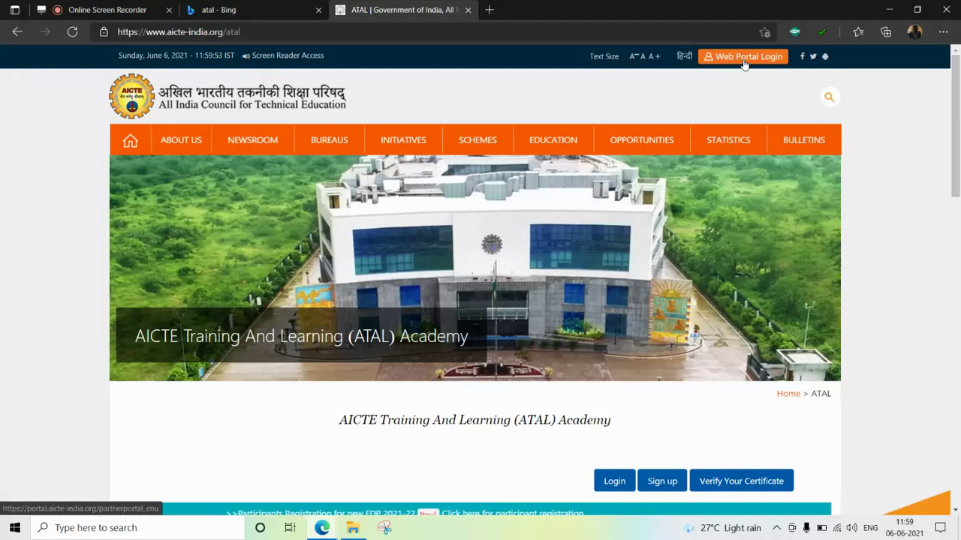
{"action": "scroll", "coordinate": [646, 247], "scroll_direction": "down", "scroll_amount": 1}
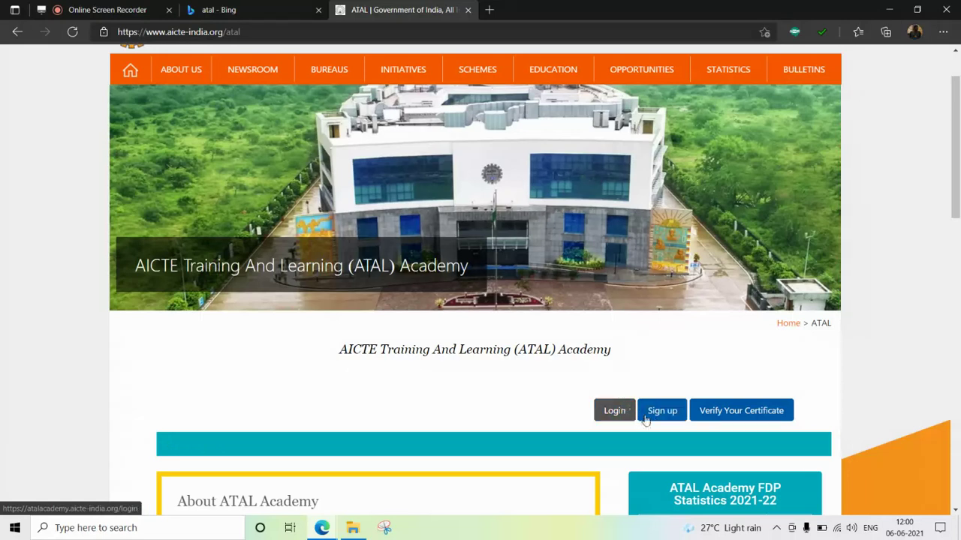
- Go to the ATAL Academy sign-up page and dismiss the General Instructions notice
{"action": "left_click", "coordinate": [662, 413]}
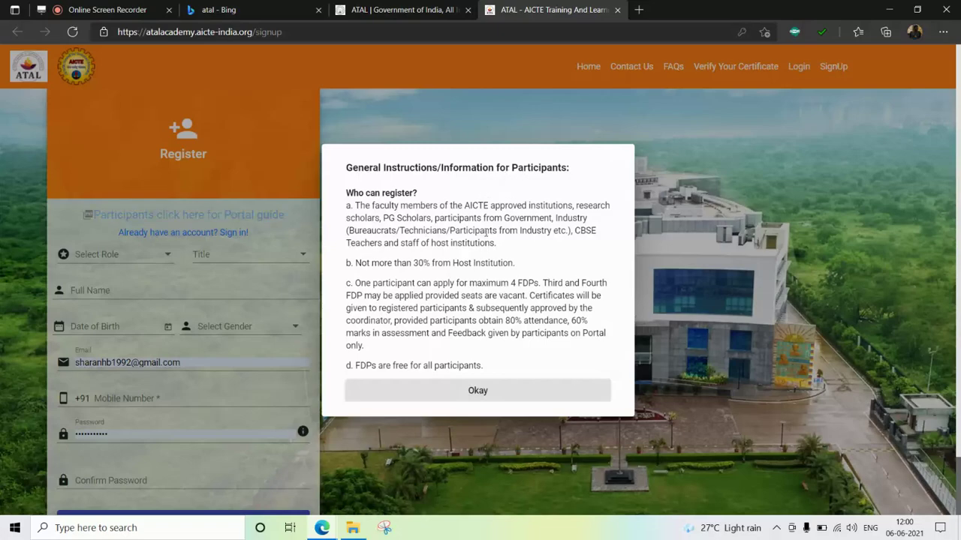
{"action": "scroll", "coordinate": [514, 376], "scroll_direction": "down", "scroll_amount": 1}
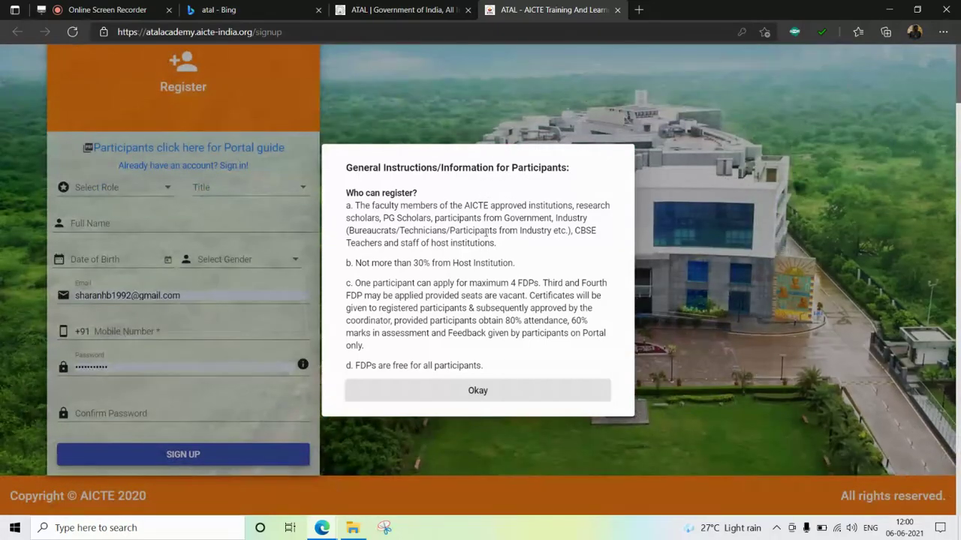
{"action": "left_click", "coordinate": [450, 395]}
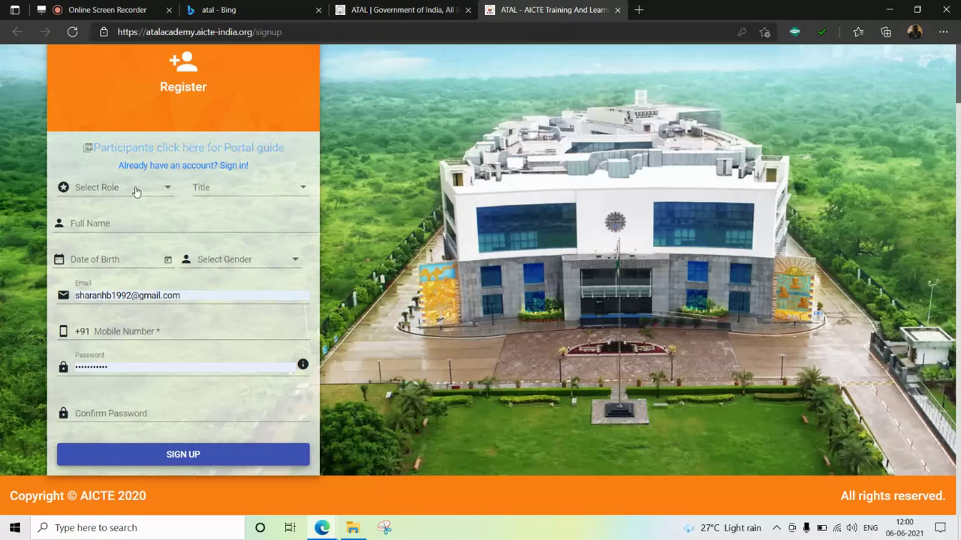
- Set role Participant and title Mr, and enter the participant's full name
{"action": "left_click", "coordinate": [135, 192]}
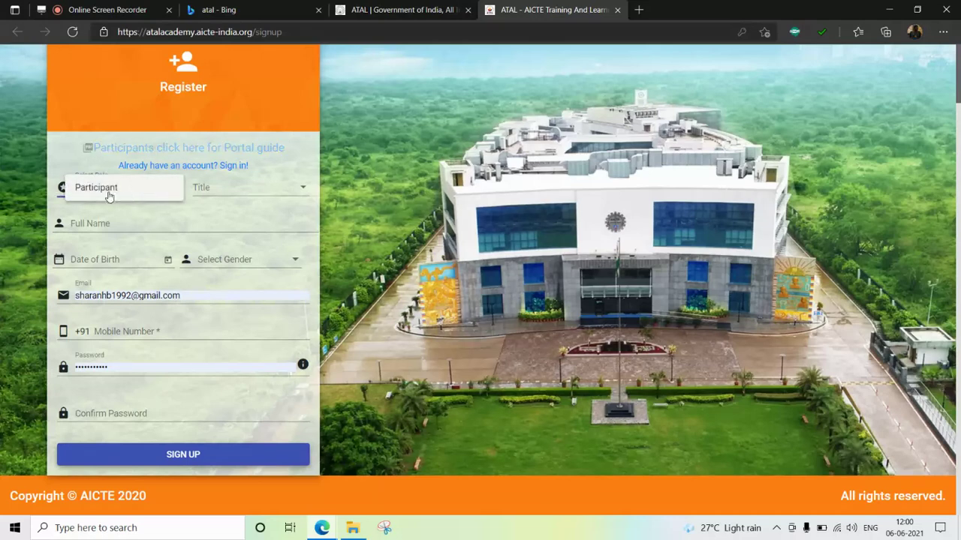
{"action": "left_click", "coordinate": [109, 195]}
{"action": "left_click", "coordinate": [217, 195]}
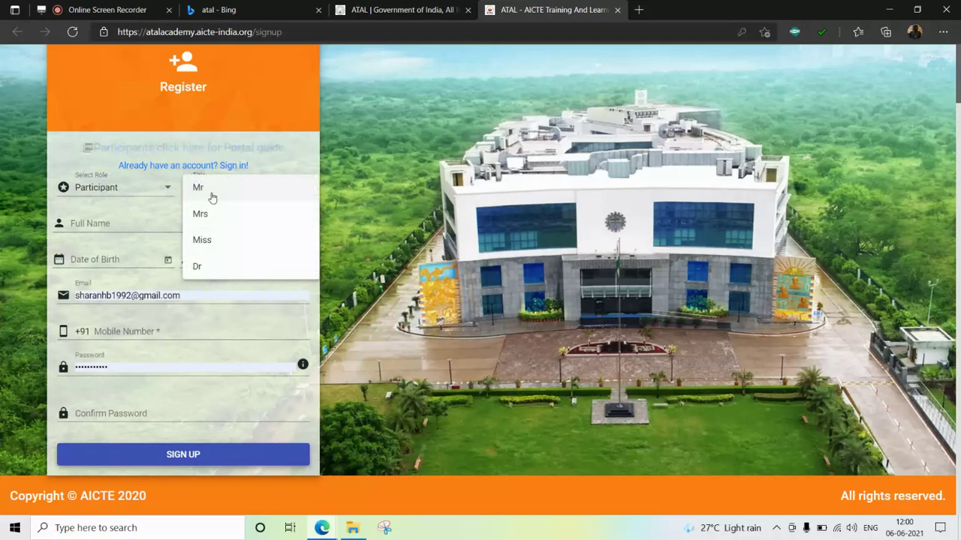
{"action": "left_click", "coordinate": [213, 197]}
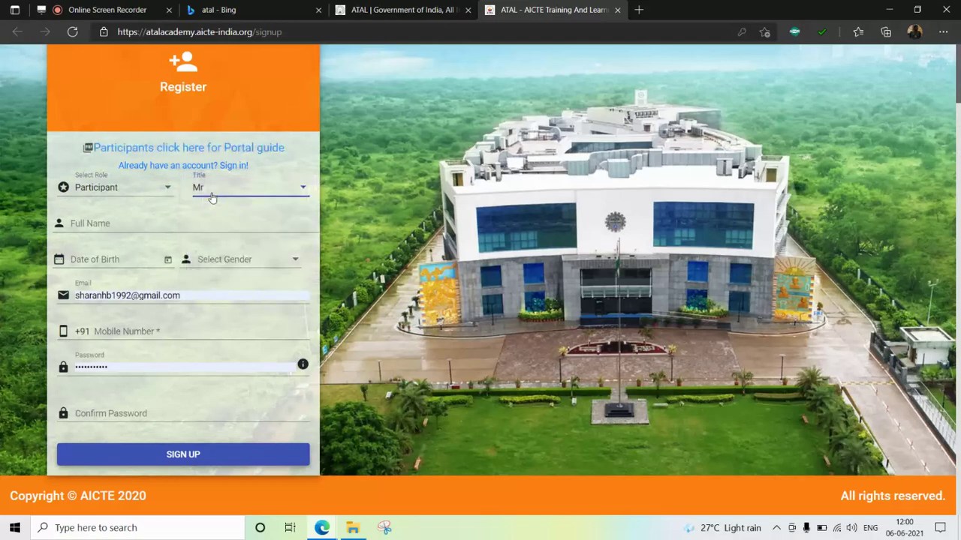
{"action": "left_click", "coordinate": [152, 223]}
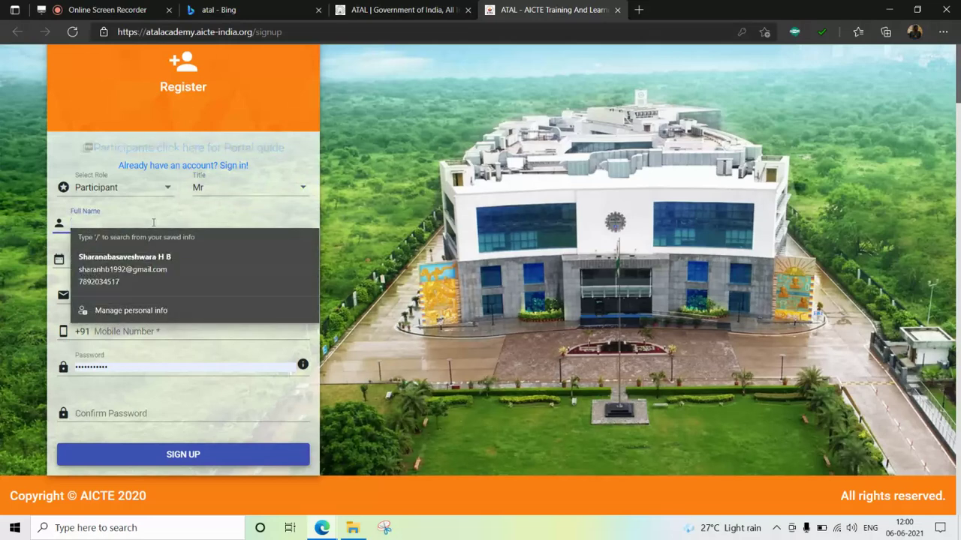
{"action": "type", "text": "sharan"}
{"action": "left_click", "coordinate": [17, 259]}
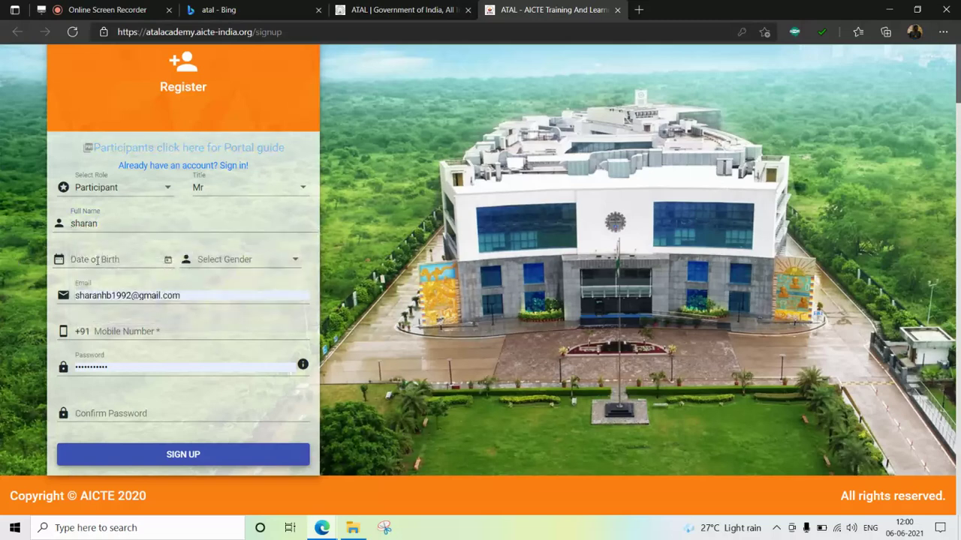
- Set date of birth to 29 February 1992 and gender to Male
{"action": "left_click", "coordinate": [168, 260]}
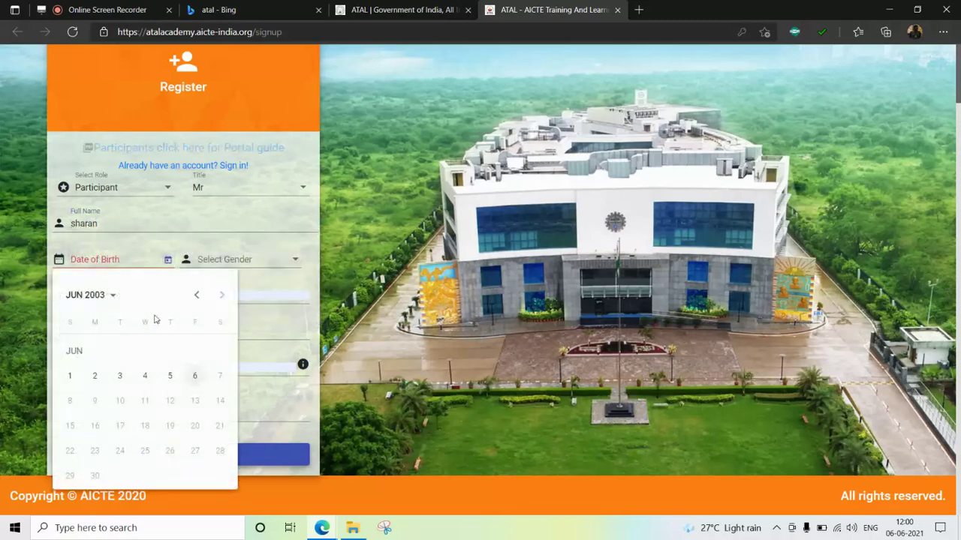
{"action": "left_click", "coordinate": [107, 295]}
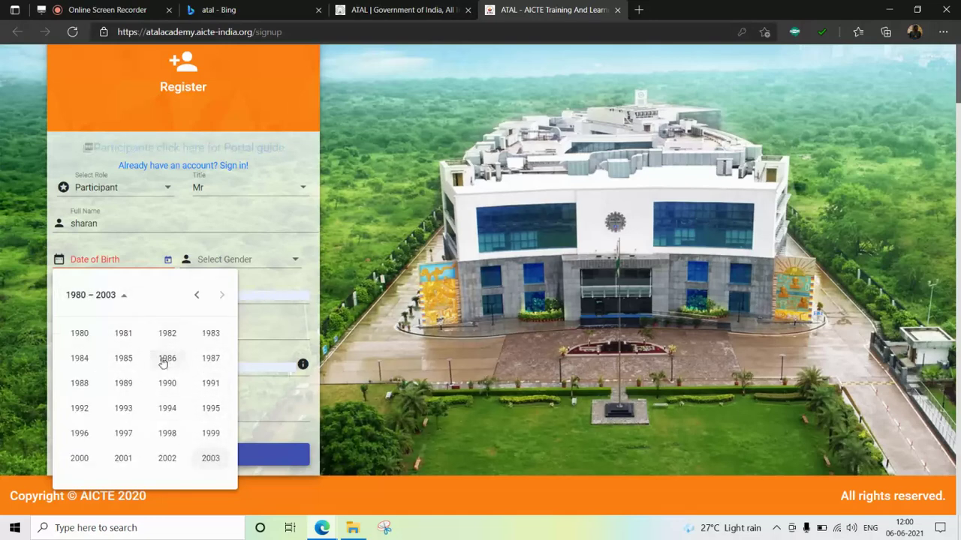
{"action": "left_click", "coordinate": [80, 408]}
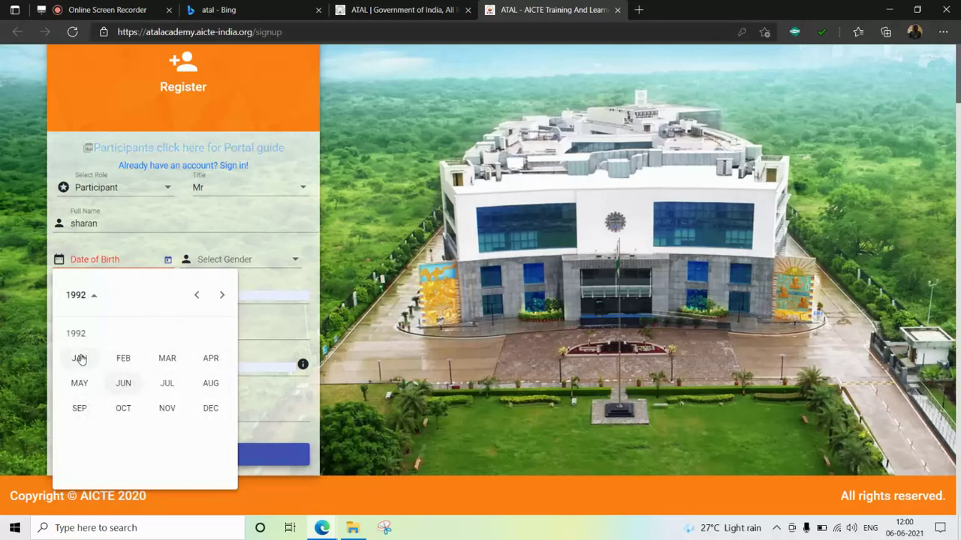
{"action": "left_click", "coordinate": [120, 360]}
{"action": "left_click", "coordinate": [219, 450]}
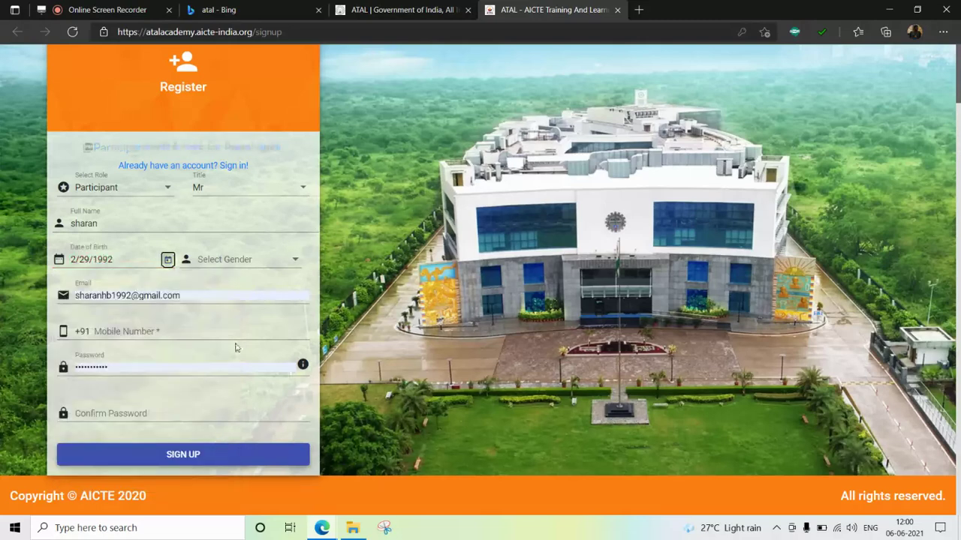
{"action": "left_click", "coordinate": [242, 263]}
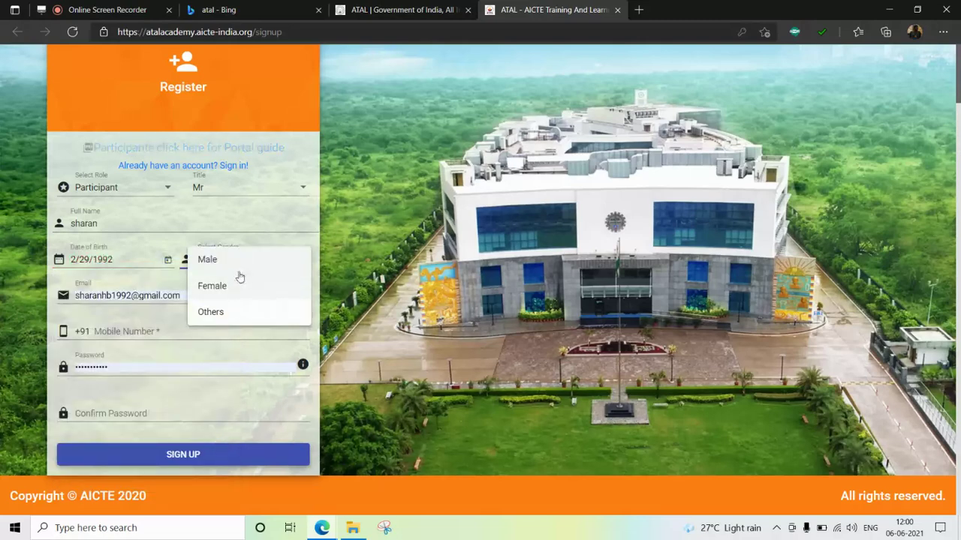
{"action": "left_click", "coordinate": [240, 260]}
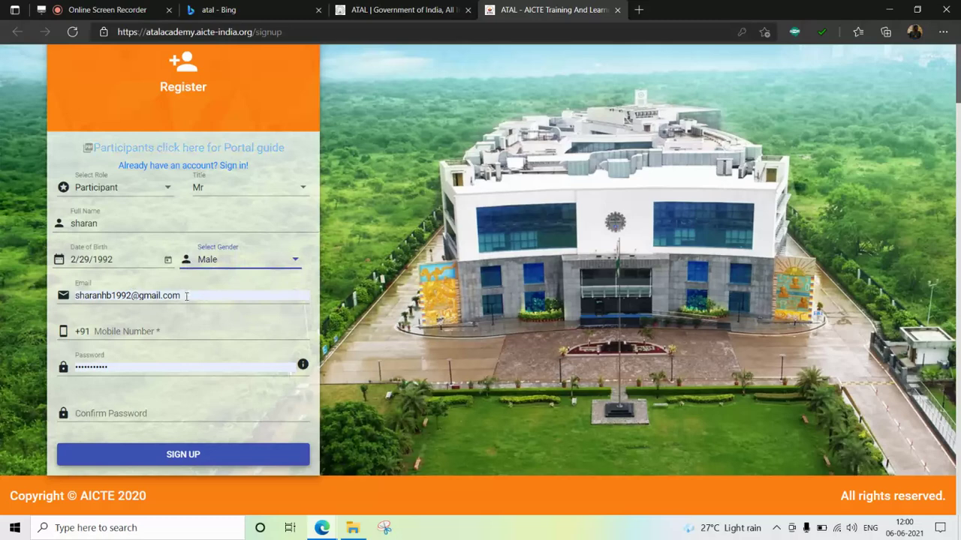
- Enter the participant's mobile number after the +91 prefix
{"action": "left_click", "coordinate": [177, 331]}
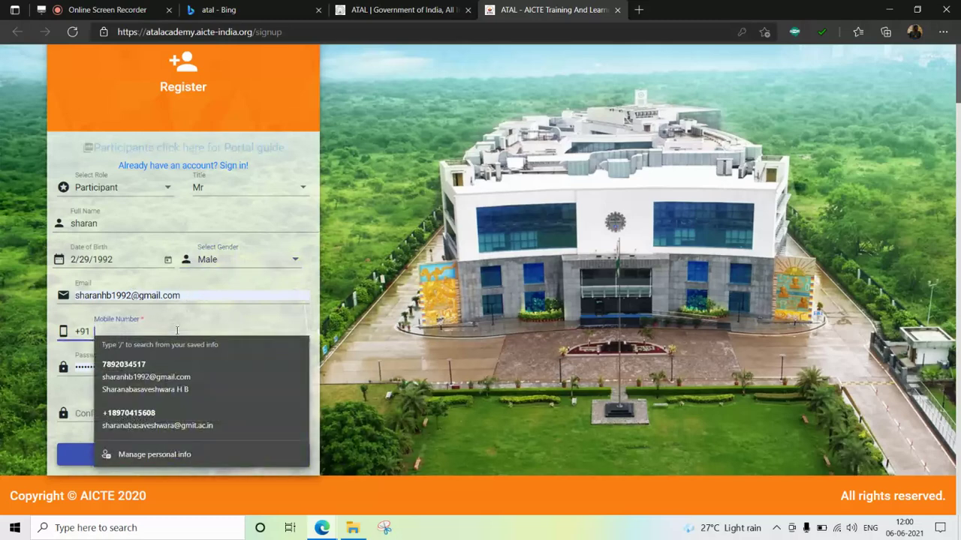
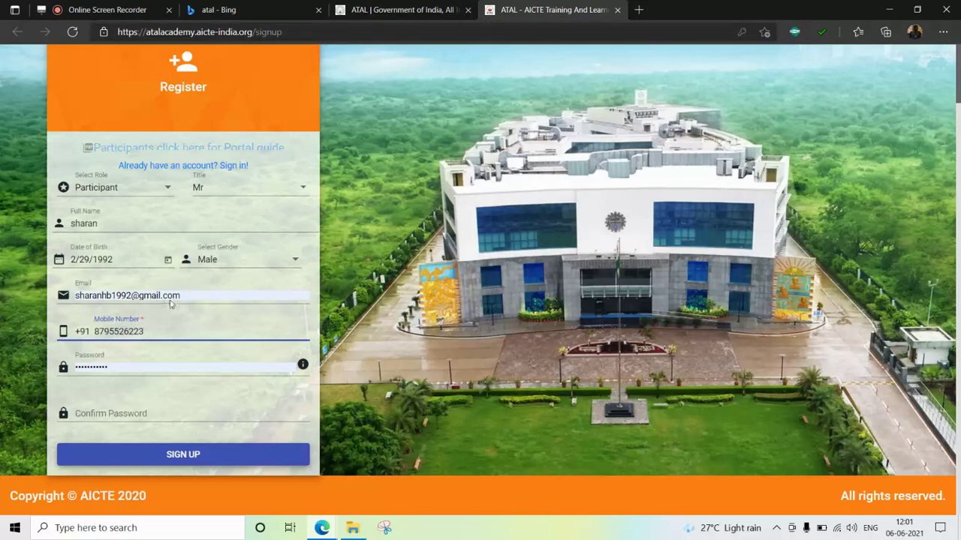
- Close the sign-up tab and open the ATAL Academy login page with autofilled credentials
{"action": "left_click", "coordinate": [617, 10]}
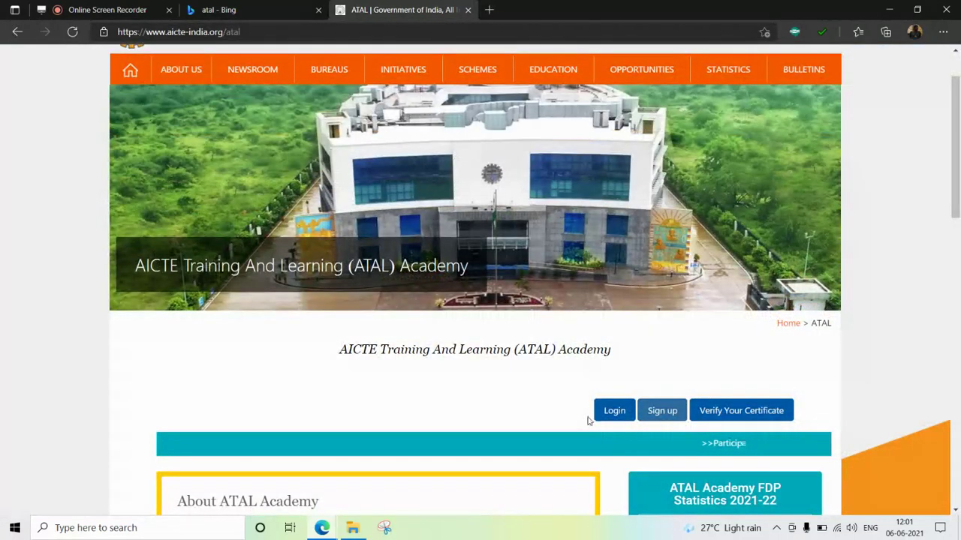
{"action": "left_click", "coordinate": [613, 412]}
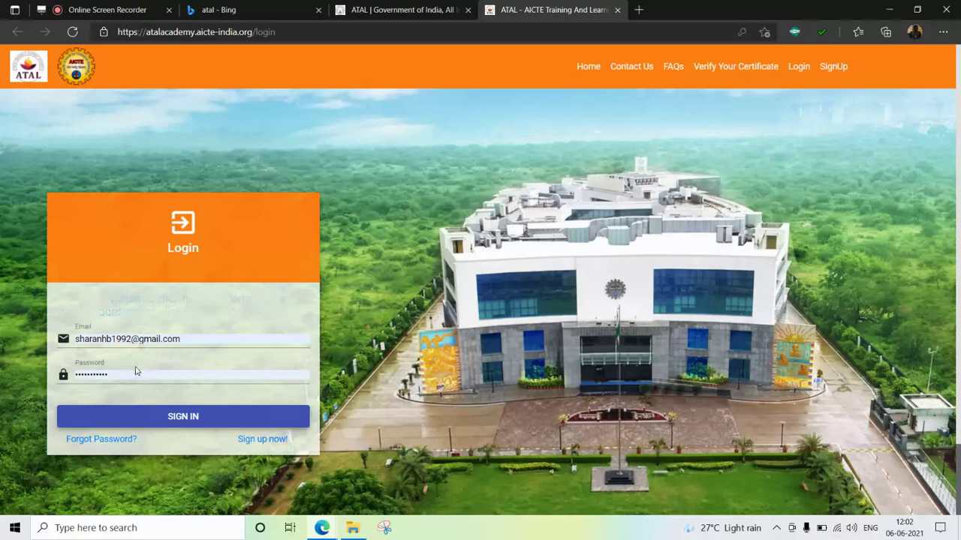
- Sign in to the participant account and view the Participant Details page
{"action": "left_click", "coordinate": [166, 423]}
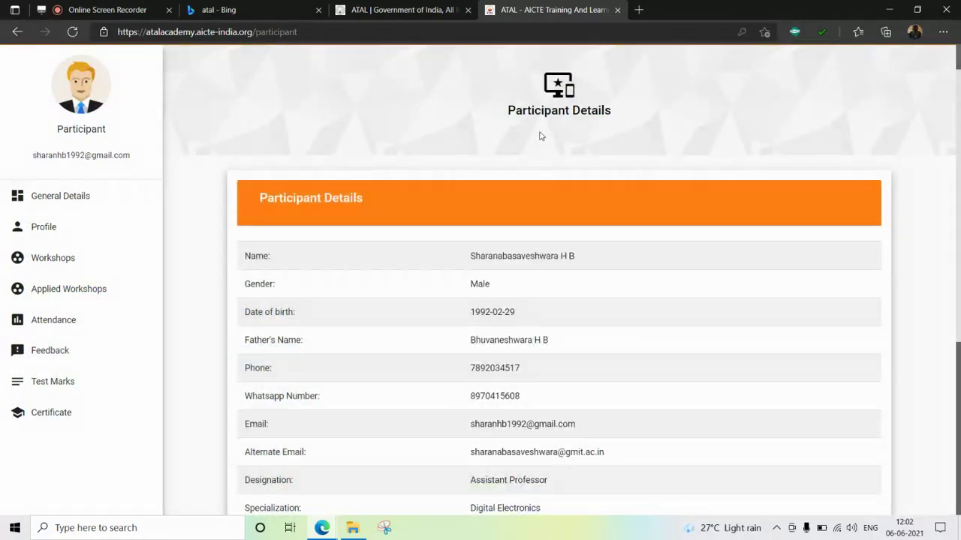
{"action": "scroll", "coordinate": [541, 135], "scroll_direction": "down", "scroll_amount": 3}
{"action": "scroll", "coordinate": [540, 135], "scroll_direction": "down", "scroll_amount": 2}
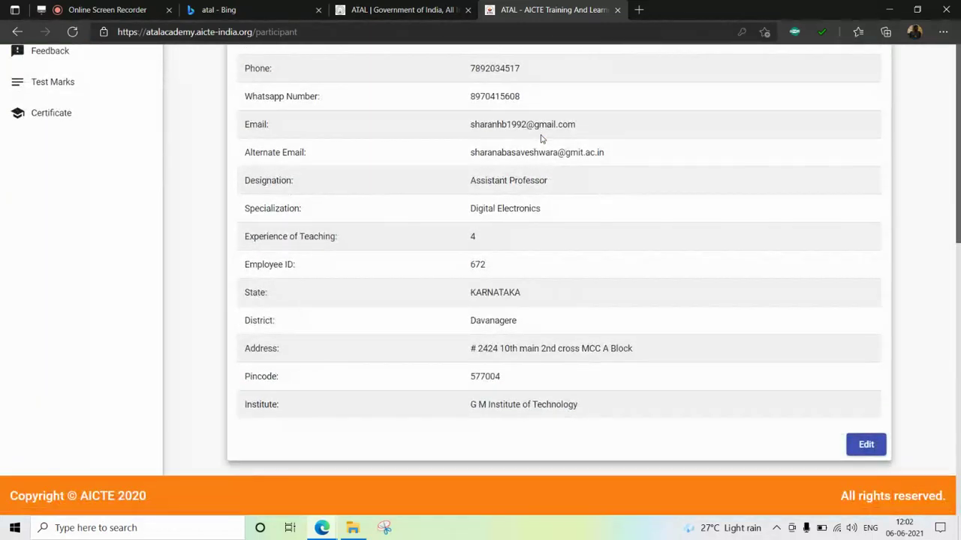
- Make the participant details editable and review the form, with district Davanagere
{"action": "left_click", "coordinate": [861, 445]}
{"action": "left_click", "coordinate": [862, 445]}
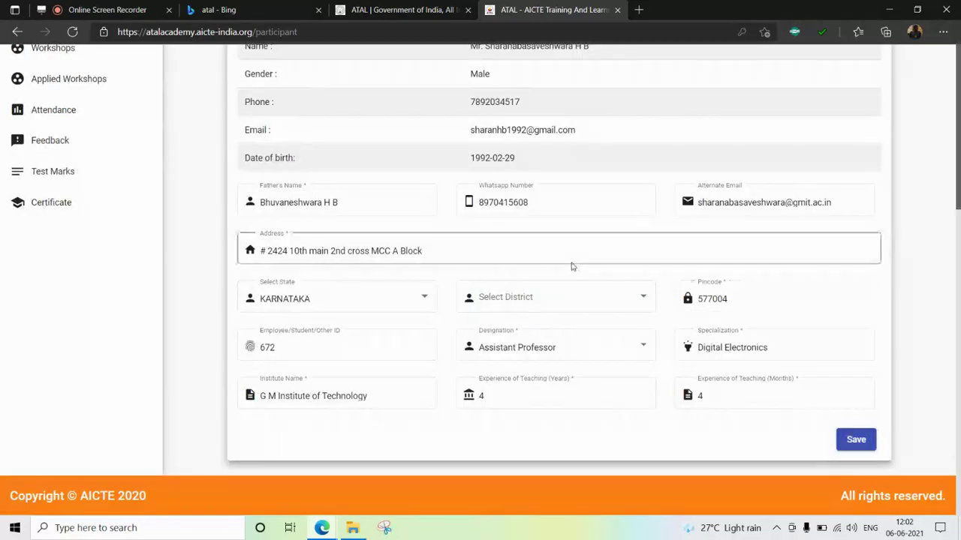
{"action": "scroll", "coordinate": [573, 266], "scroll_direction": "up", "scroll_amount": 4}
{"action": "scroll", "coordinate": [517, 231], "scroll_direction": "down", "scroll_amount": 1}
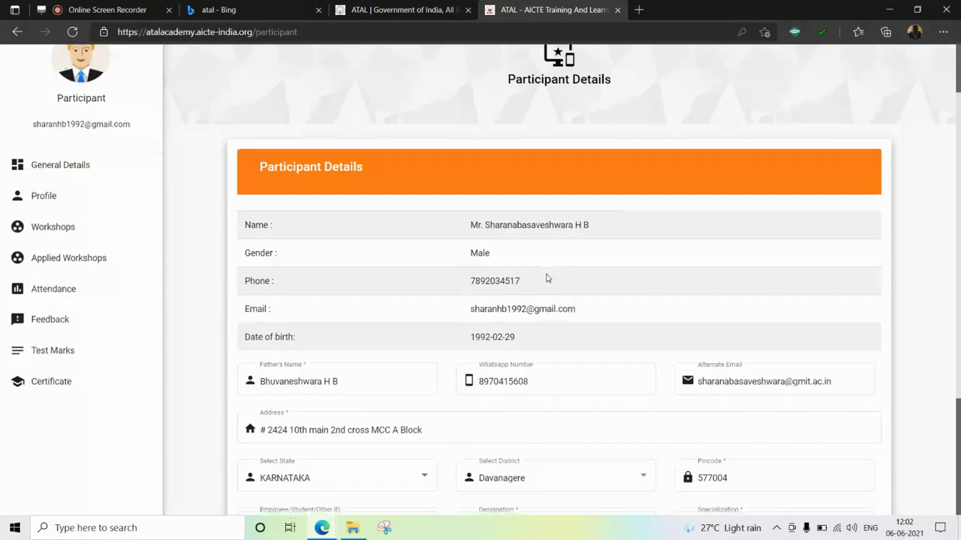
{"action": "scroll", "coordinate": [544, 278], "scroll_direction": "down", "scroll_amount": 1}
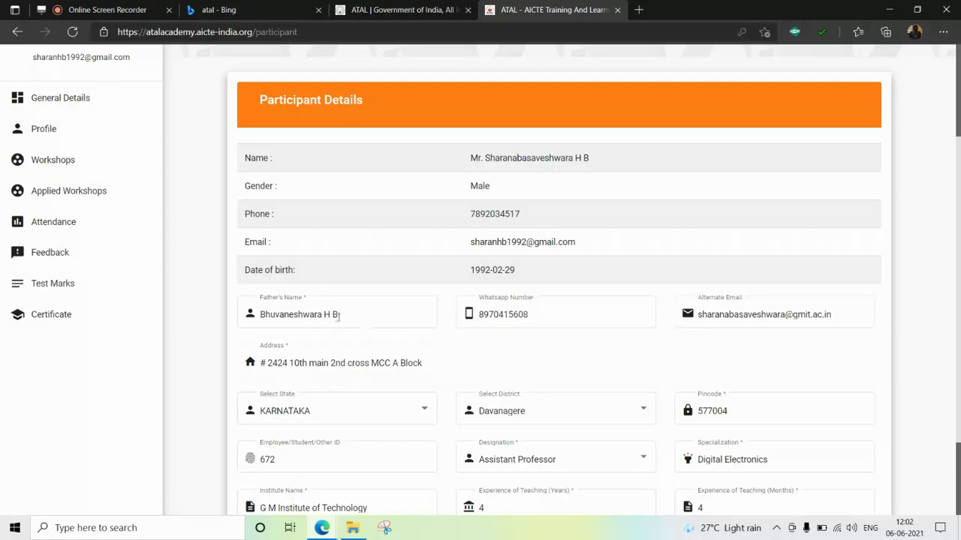
{"action": "scroll", "coordinate": [337, 336], "scroll_direction": "down", "scroll_amount": 1}
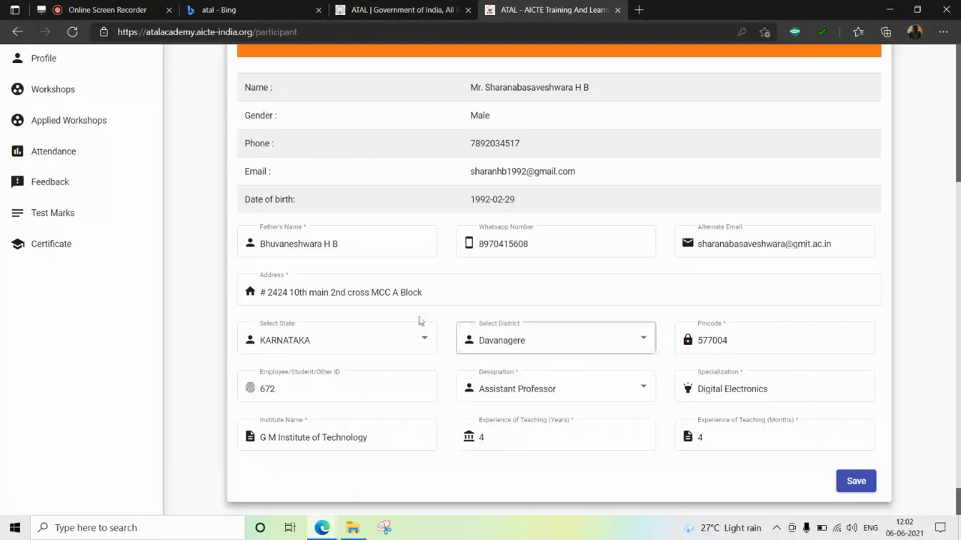
{"action": "scroll", "coordinate": [603, 313], "scroll_direction": "up", "scroll_amount": 2}
{"action": "scroll", "coordinate": [602, 313], "scroll_direction": "down", "scroll_amount": 1}
{"action": "scroll", "coordinate": [602, 313], "scroll_direction": "down", "scroll_amount": 1}
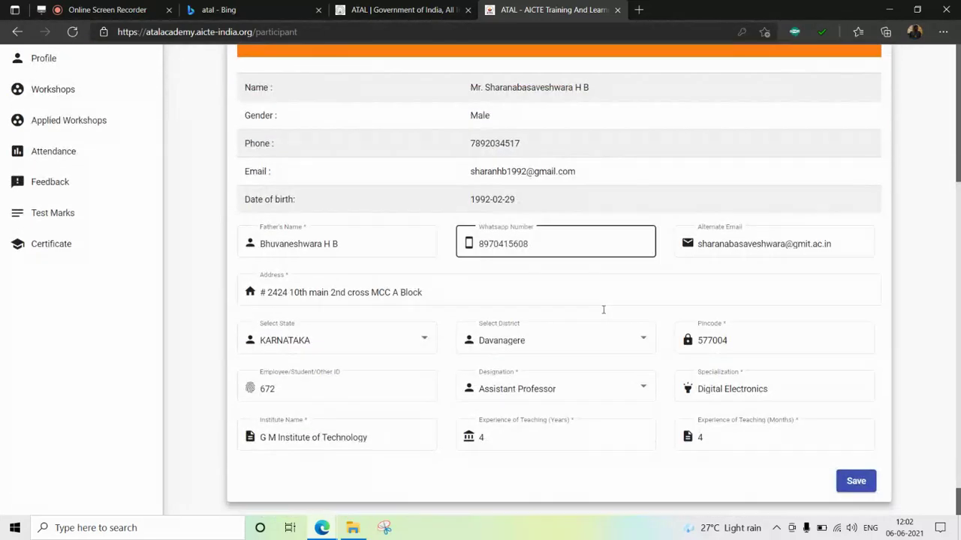
- Save the edited participant profile and review the read-only details
{"action": "left_click", "coordinate": [856, 481]}
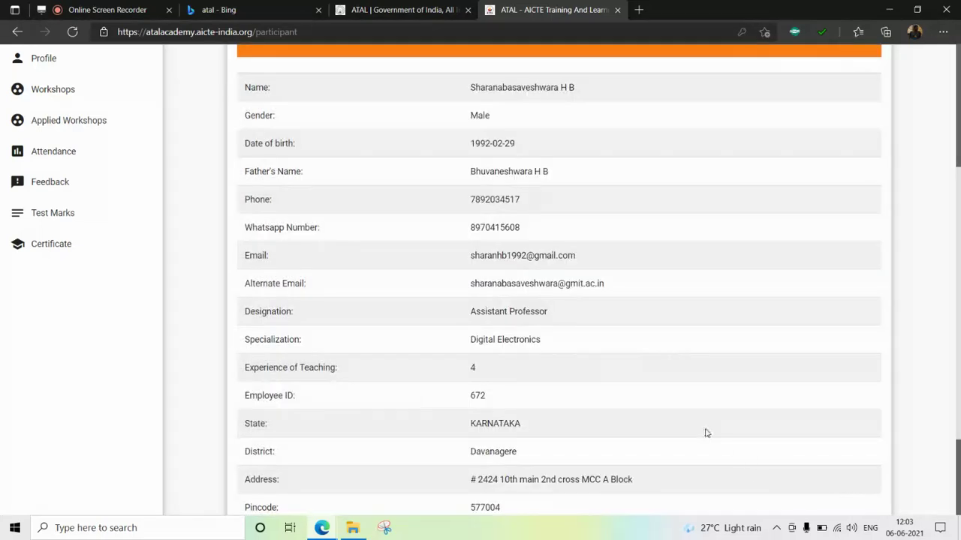
{"action": "scroll", "coordinate": [650, 410], "scroll_direction": "down", "scroll_amount": 2}
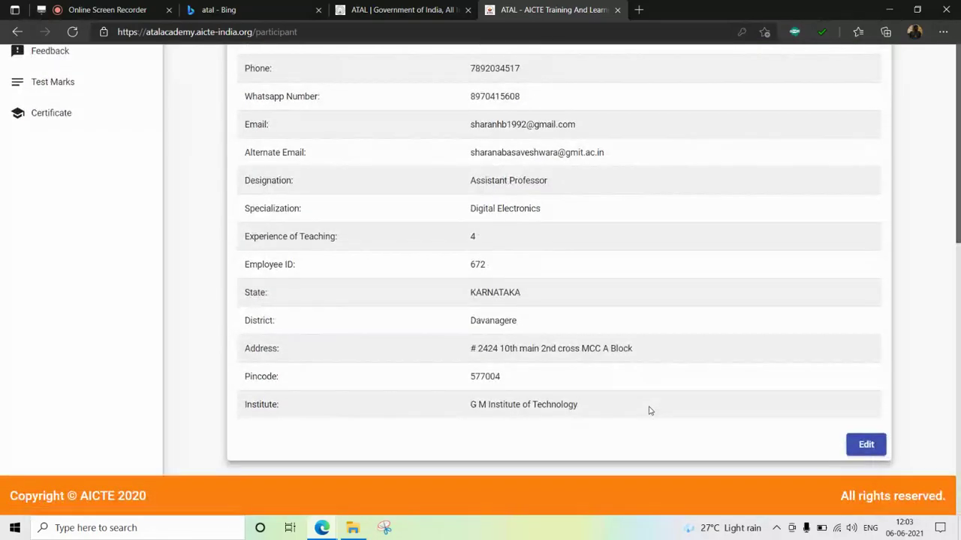
{"action": "scroll", "coordinate": [627, 413], "scroll_direction": "up", "scroll_amount": 5}
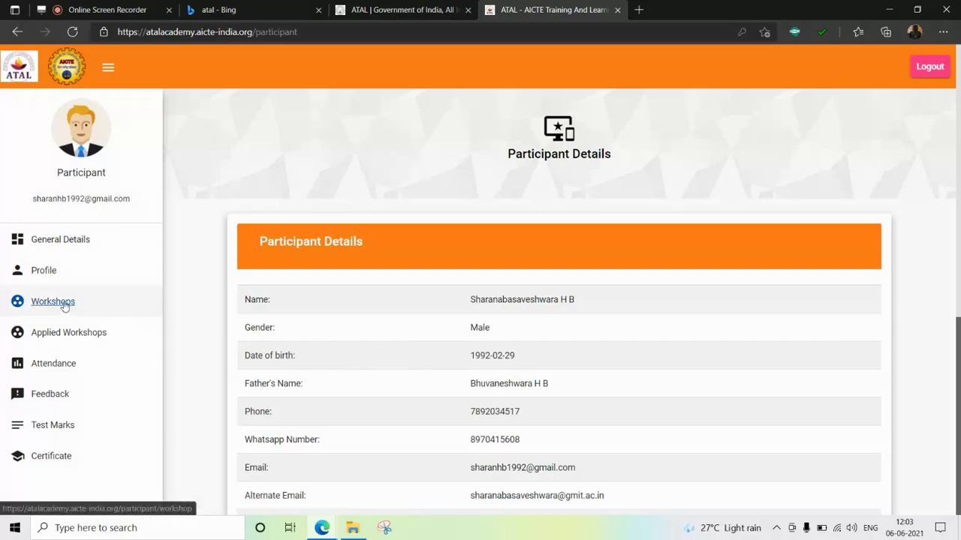
- Open the workshops list and filter it to state KARNATAKA and month August
{"action": "left_click", "coordinate": [64, 305]}
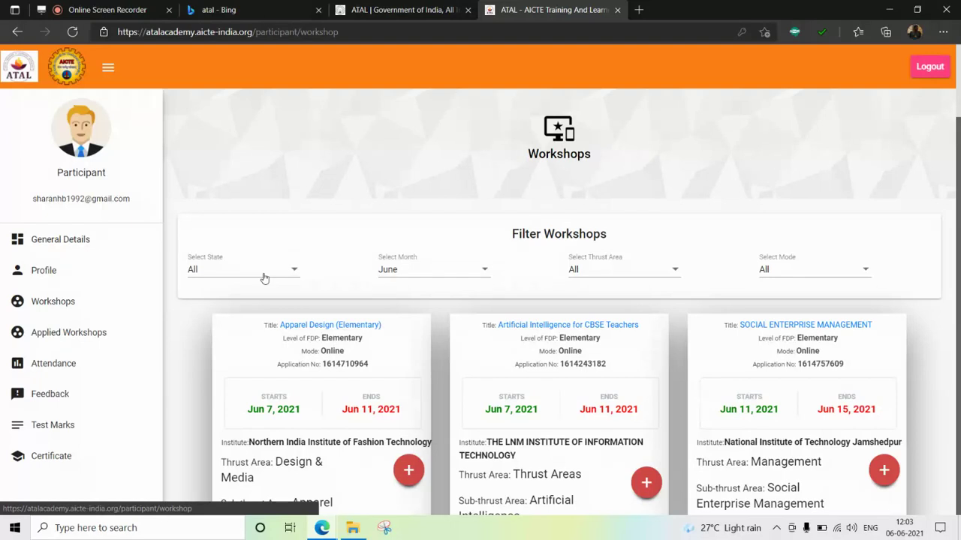
{"action": "left_click", "coordinate": [264, 279]}
{"action": "scroll", "coordinate": [270, 360], "scroll_direction": "down", "scroll_amount": 3}
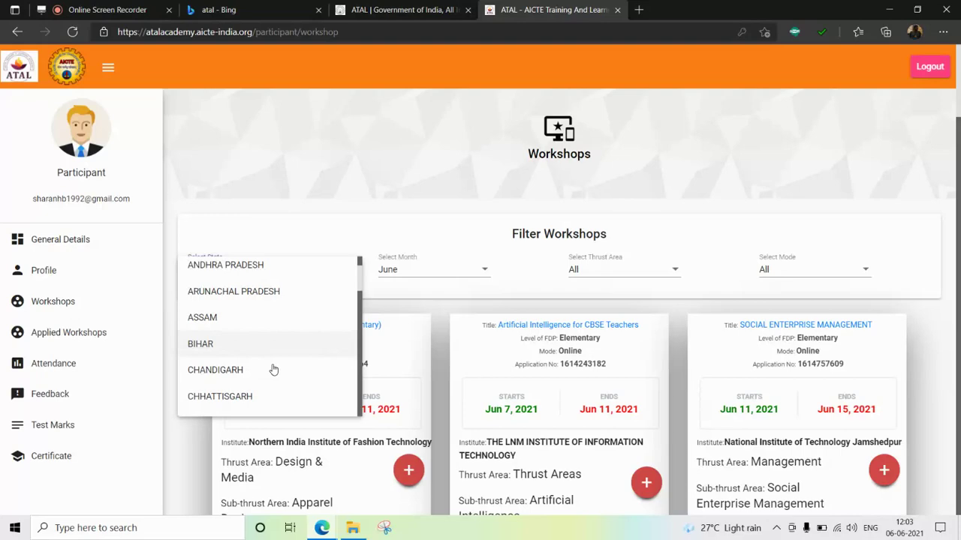
{"action": "scroll", "coordinate": [270, 366], "scroll_direction": "down", "scroll_amount": 3}
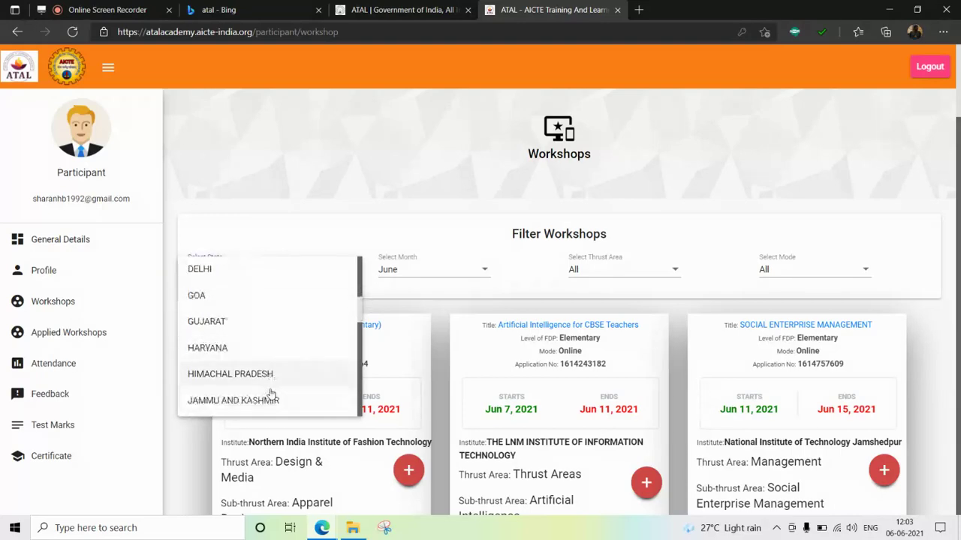
{"action": "scroll", "coordinate": [268, 397], "scroll_direction": "down", "scroll_amount": 2}
{"action": "left_click", "coordinate": [262, 383]}
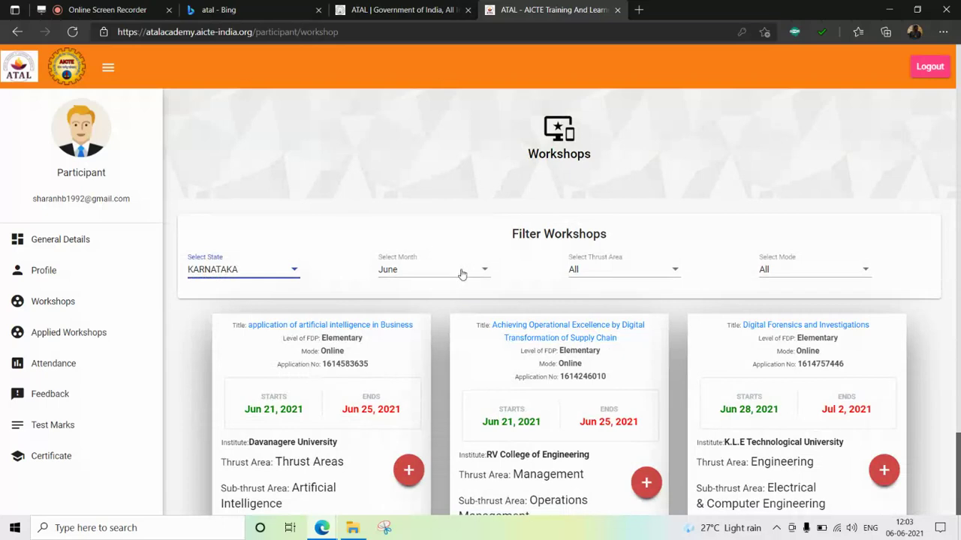
{"action": "left_click", "coordinate": [462, 274]}
{"action": "left_click", "coordinate": [423, 325]}
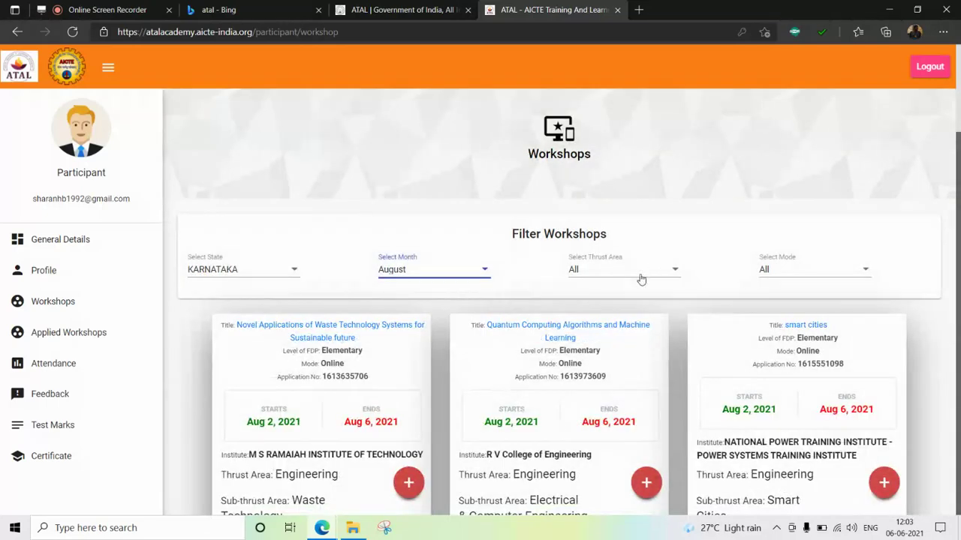
- Narrow the workshop filter to the Engineering thrust area and Online mode
{"action": "left_click", "coordinate": [641, 279]}
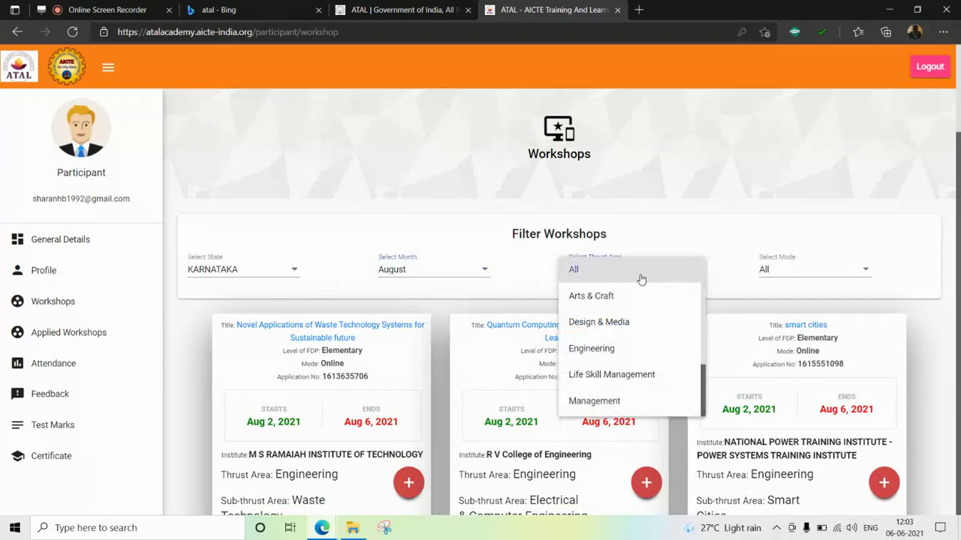
{"action": "left_click", "coordinate": [630, 351]}
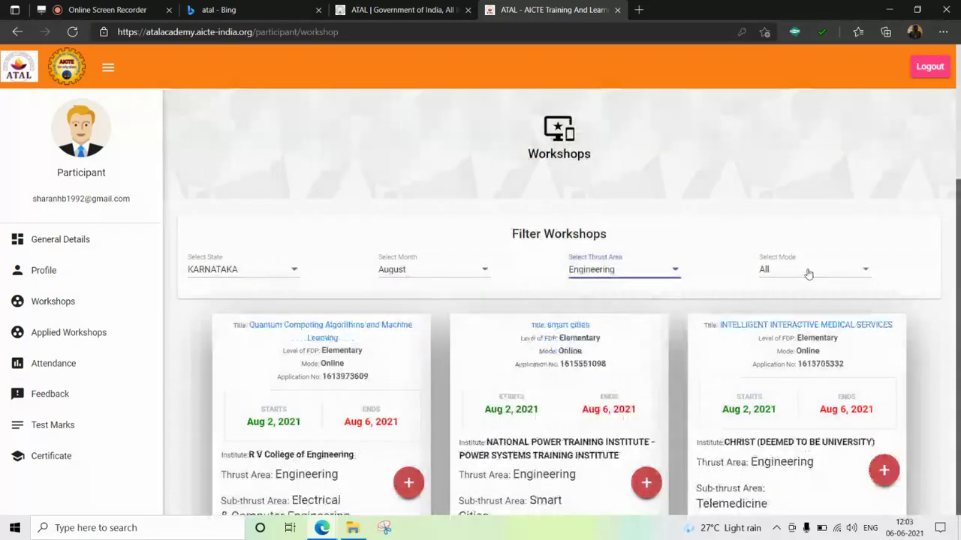
{"action": "left_click", "coordinate": [807, 273]}
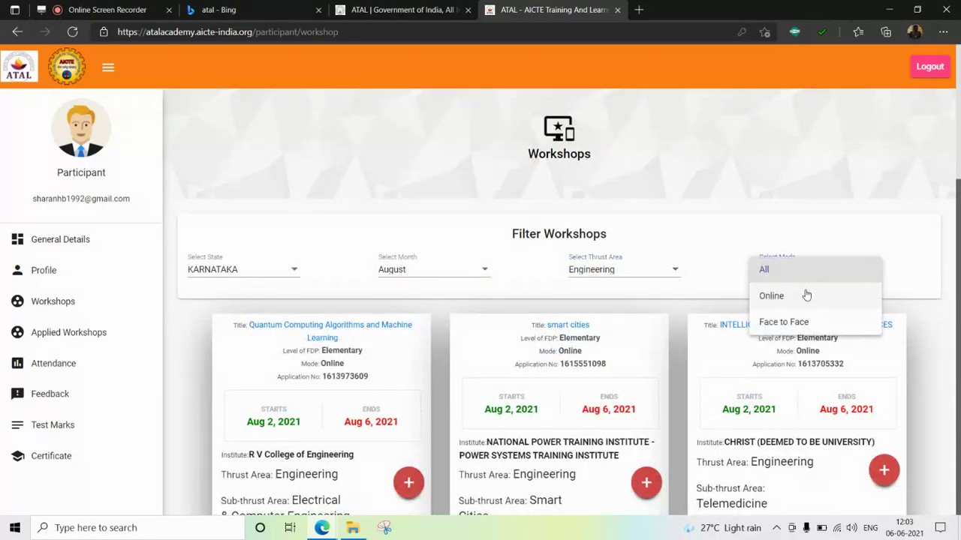
{"action": "left_click", "coordinate": [806, 296]}
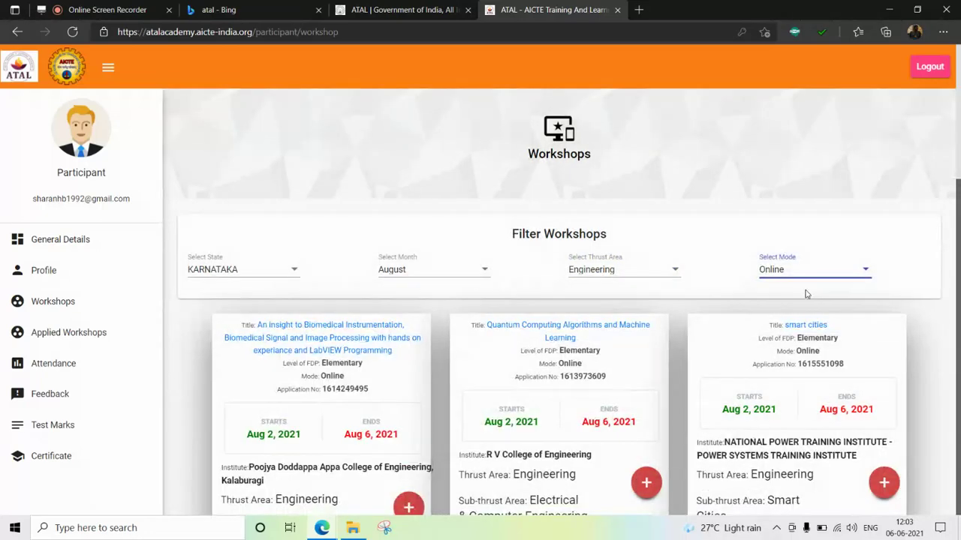
{"action": "scroll", "coordinate": [806, 294], "scroll_direction": "down", "scroll_amount": 1}
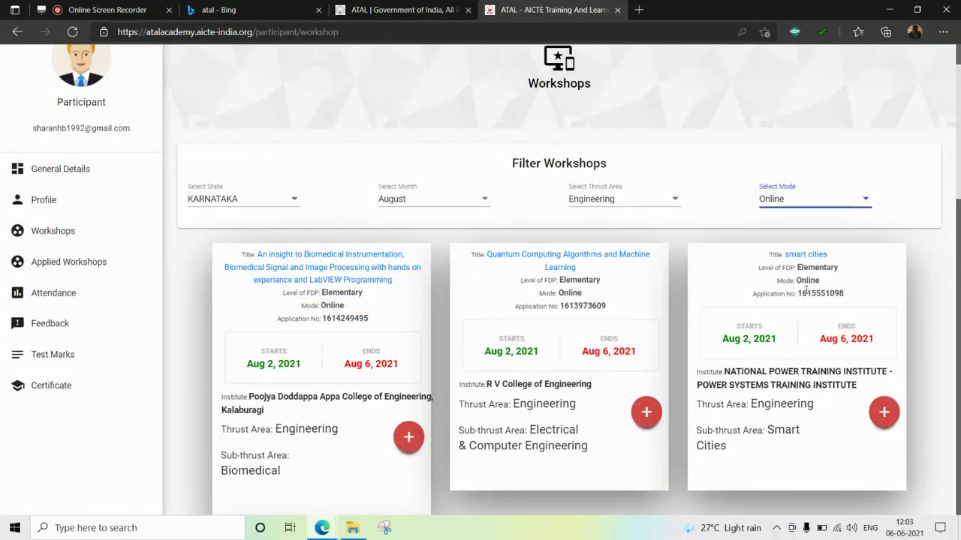
{"action": "scroll", "coordinate": [806, 294], "scroll_direction": "down", "scroll_amount": 3}
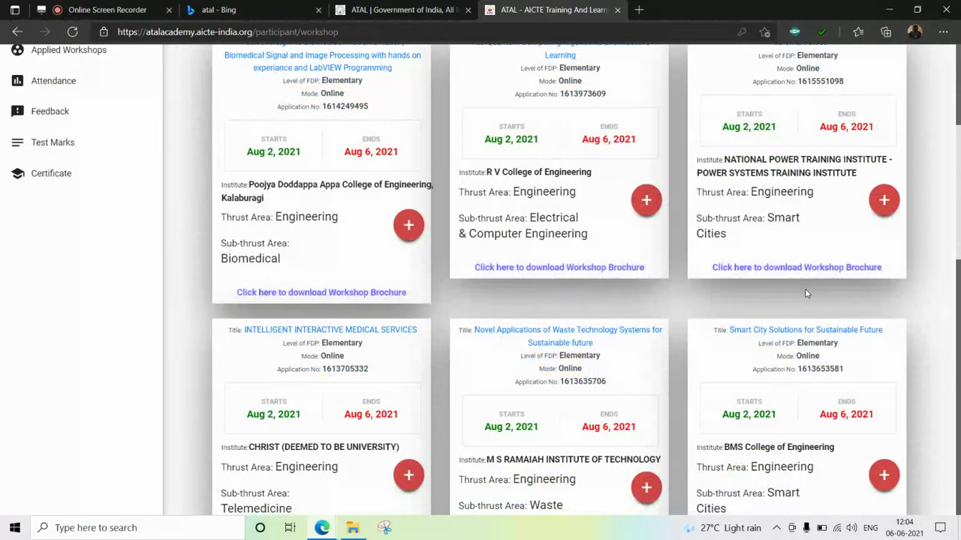
{"action": "scroll", "coordinate": [806, 294], "scroll_direction": "down", "scroll_amount": 3}
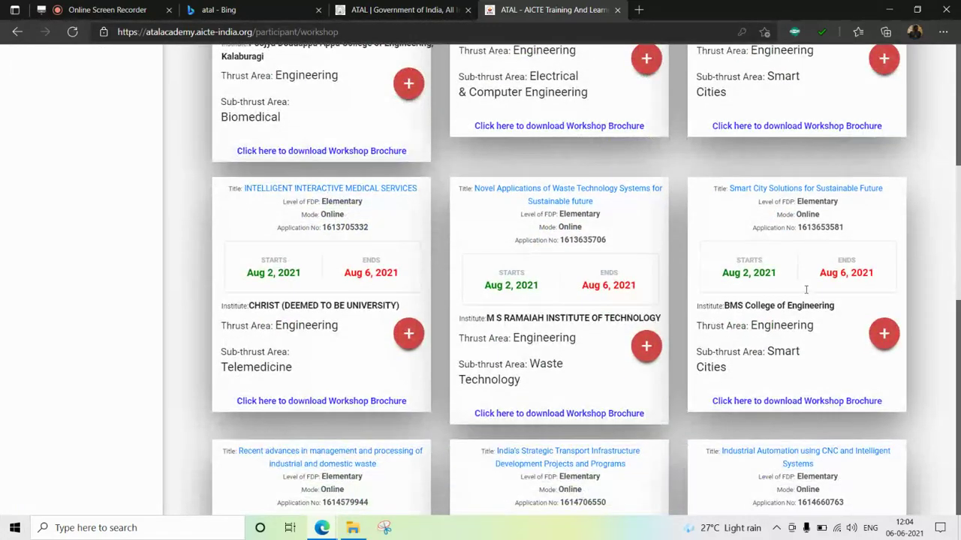
{"action": "scroll", "coordinate": [806, 291], "scroll_direction": "down", "scroll_amount": 2}
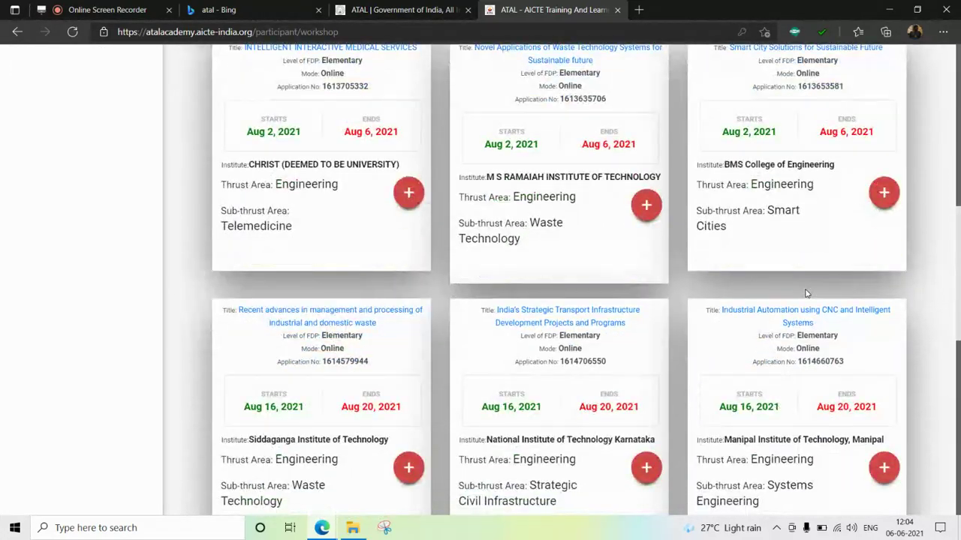
{"action": "scroll", "coordinate": [806, 294], "scroll_direction": "down", "scroll_amount": 3}
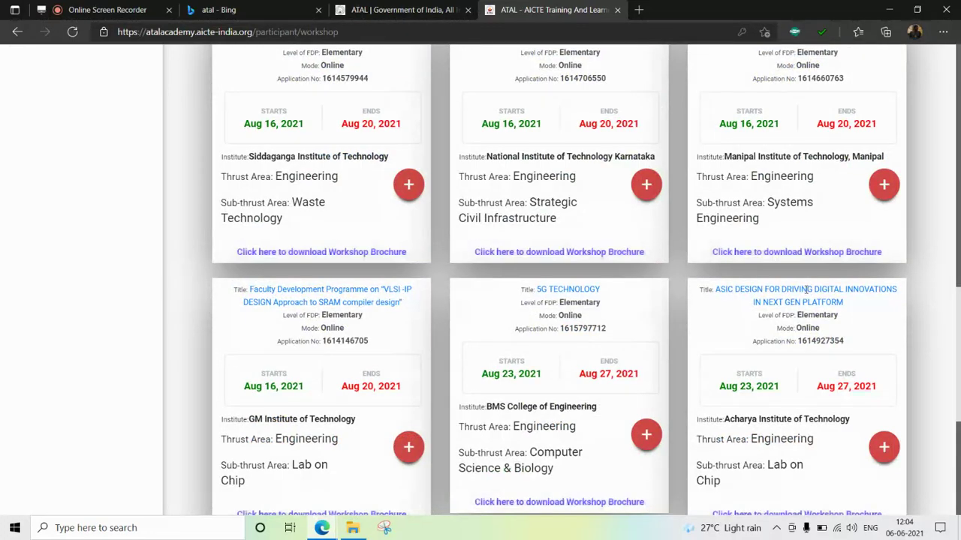
{"action": "scroll", "coordinate": [806, 289], "scroll_direction": "up", "scroll_amount": 4}
{"action": "scroll", "coordinate": [807, 288], "scroll_direction": "down", "scroll_amount": 4}
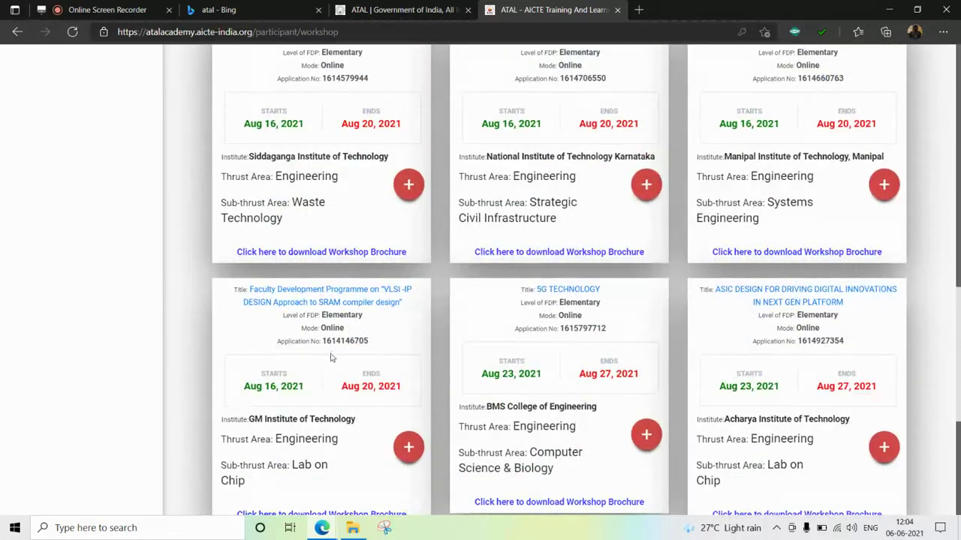
{"action": "scroll", "coordinate": [327, 356], "scroll_direction": "down", "scroll_amount": 1}
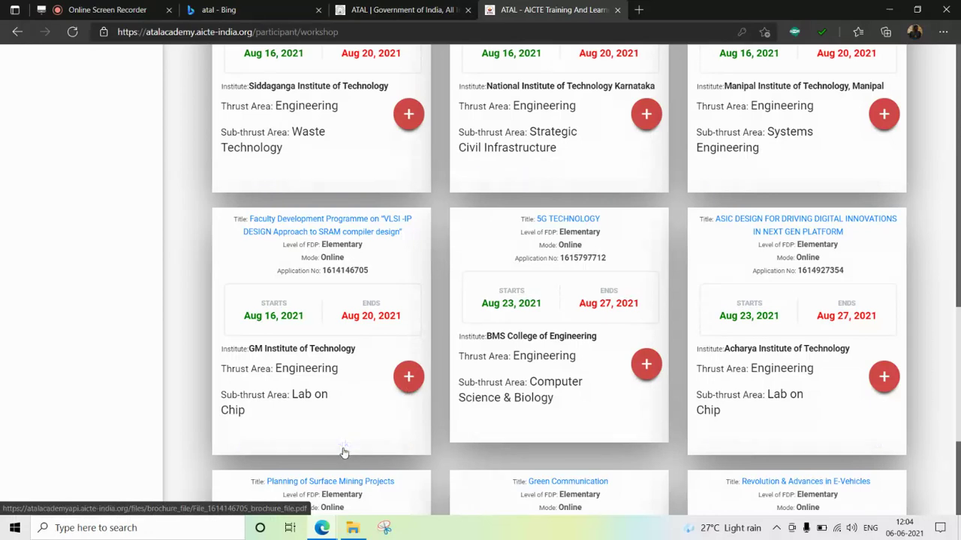
- Apply for the GM Institute of Technology VLSI-IP SRAM compiler design workshop and confirm
{"action": "left_click", "coordinate": [406, 379]}
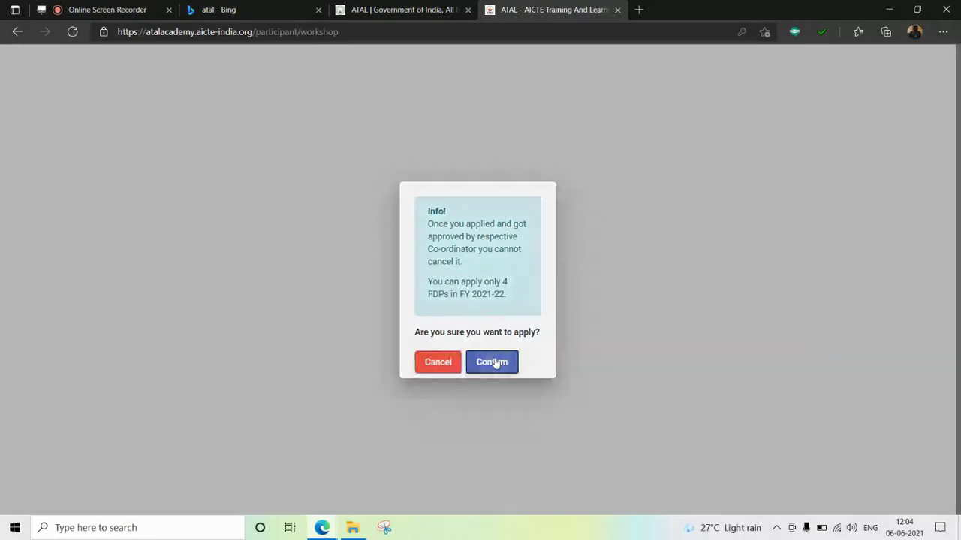
{"action": "left_click", "coordinate": [495, 364]}
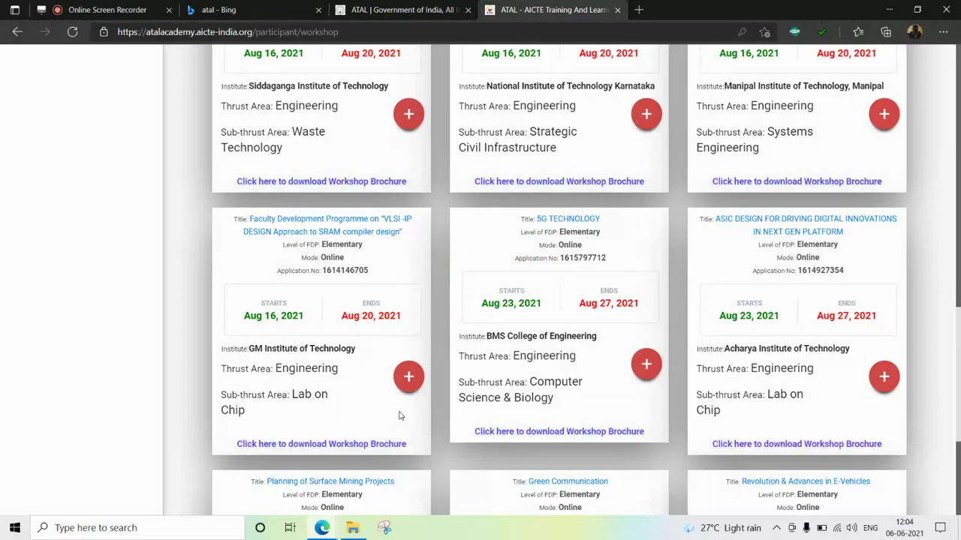
{"action": "scroll", "coordinate": [400, 416], "scroll_direction": "up", "scroll_amount": 10}
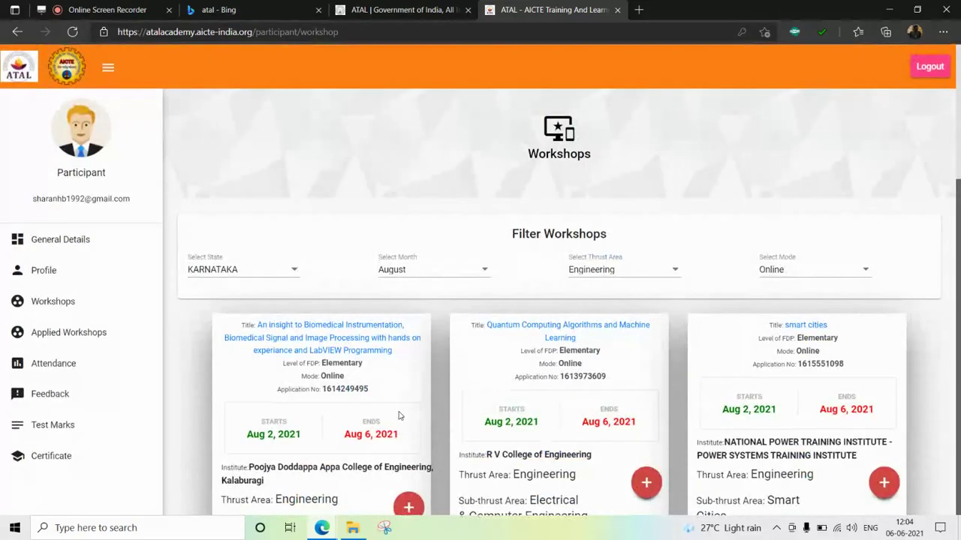
- Review the Applied Workshops list: VLSI-IP DESIGN Approved, Digital Forensics and 5G Communication Applied
{"action": "left_click", "coordinate": [89, 334]}
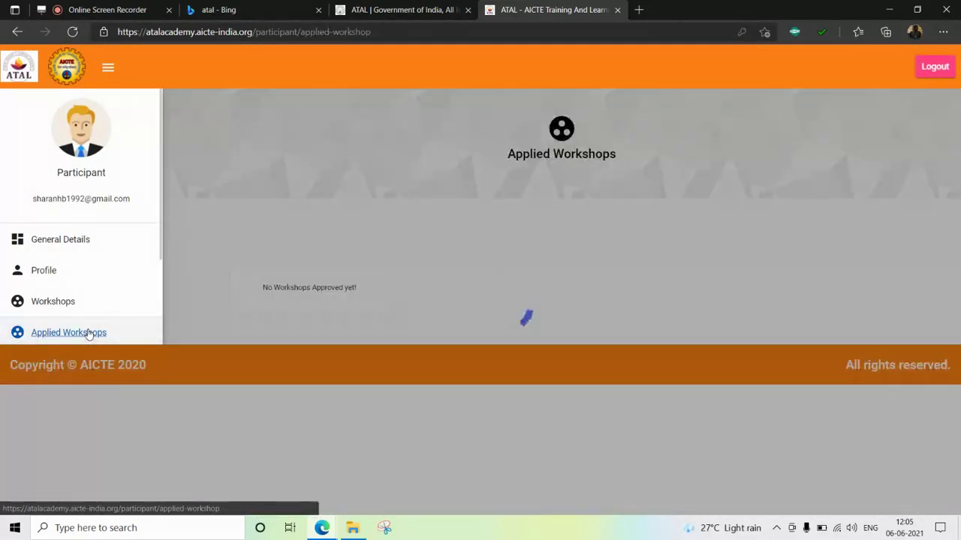
{"action": "scroll", "coordinate": [407, 333], "scroll_direction": "down", "scroll_amount": 1}
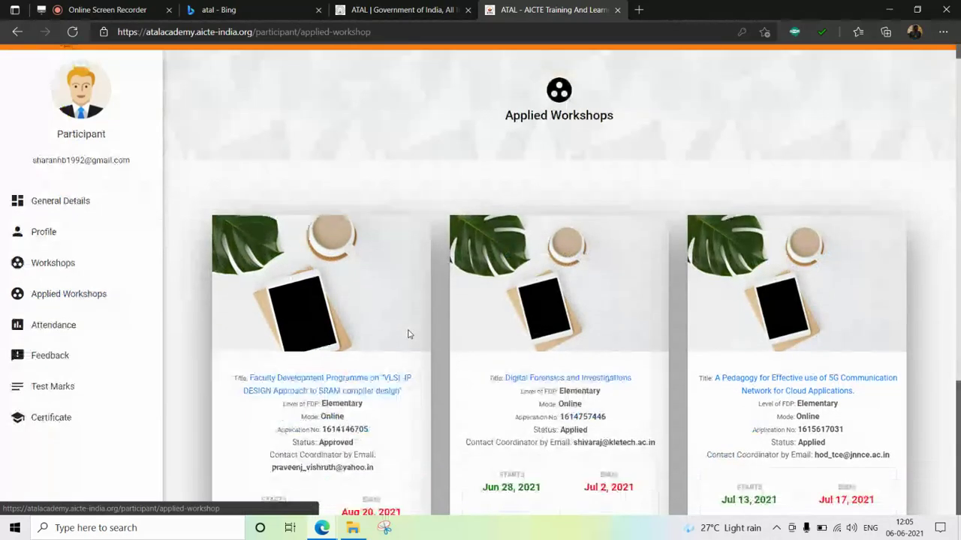
{"action": "scroll", "coordinate": [407, 338], "scroll_direction": "down", "scroll_amount": 1}
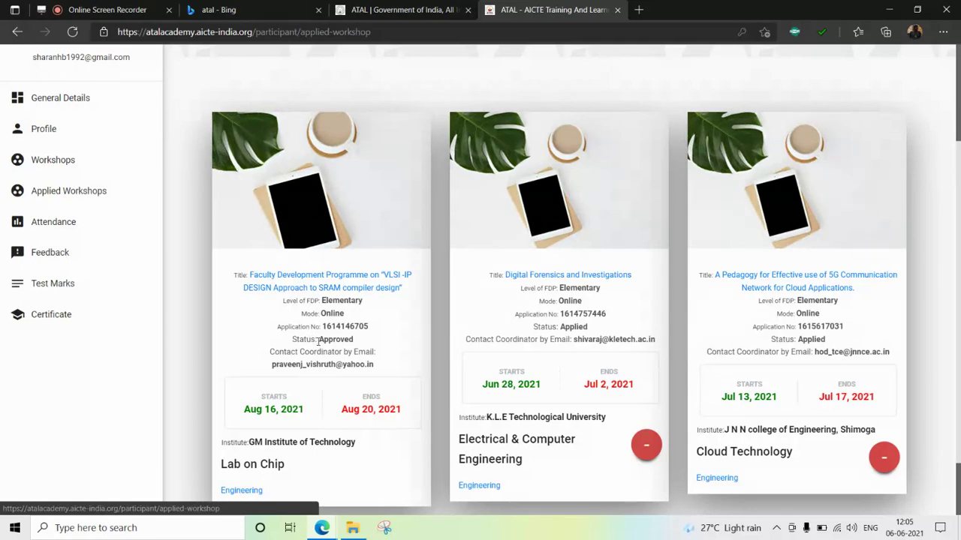
{"action": "scroll", "coordinate": [343, 351], "scroll_direction": "down", "scroll_amount": 1}
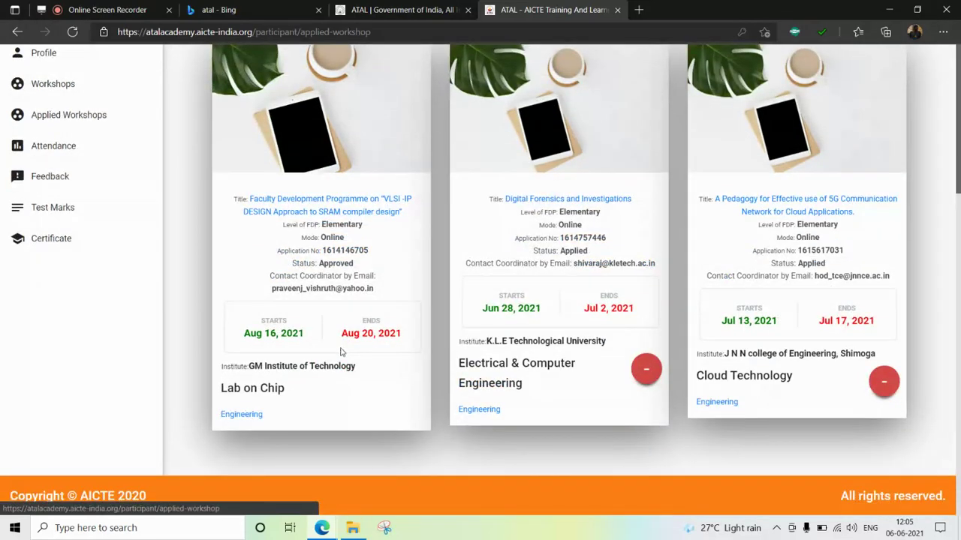
{"action": "scroll", "coordinate": [341, 351], "scroll_direction": "up", "scroll_amount": 2}
{"action": "scroll", "coordinate": [339, 352], "scroll_direction": "up", "scroll_amount": 1}
{"action": "scroll", "coordinate": [340, 352], "scroll_direction": "down", "scroll_amount": 2}
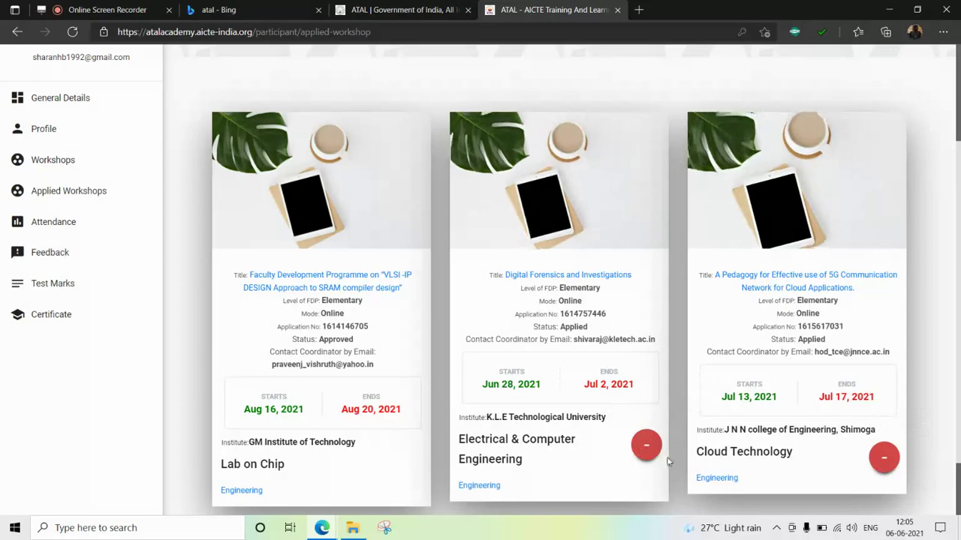
{"action": "scroll", "coordinate": [623, 471], "scroll_direction": "up", "scroll_amount": 2}
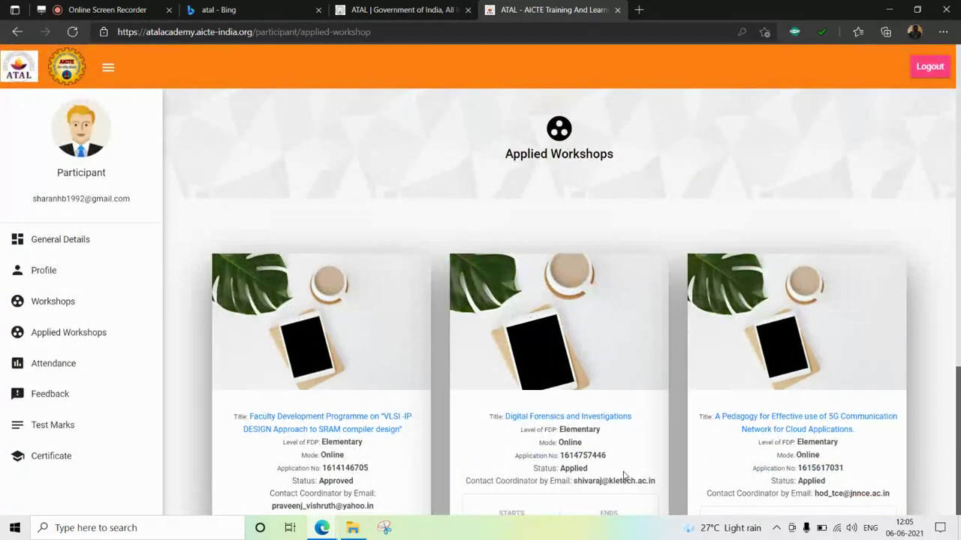